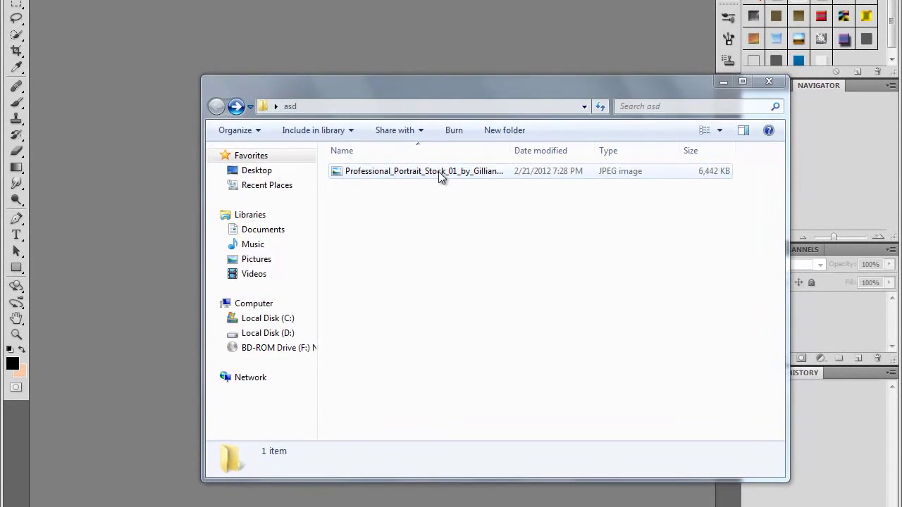
# Step: Open the red-haired woman's portrait JPEG from the asd folder in Photoshop
pyautogui.moveTo(423, 191); pyautogui.dragTo(226, 164)
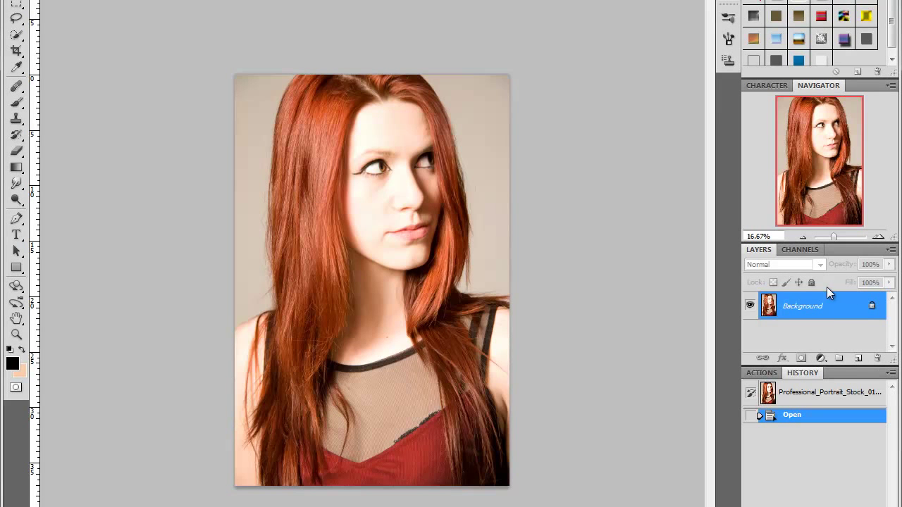
# Step: Zoom the portrait to 100% and bring the eye and nose area into view
pyautogui.moveTo(823, 362); pyautogui.dragTo(819, 396)
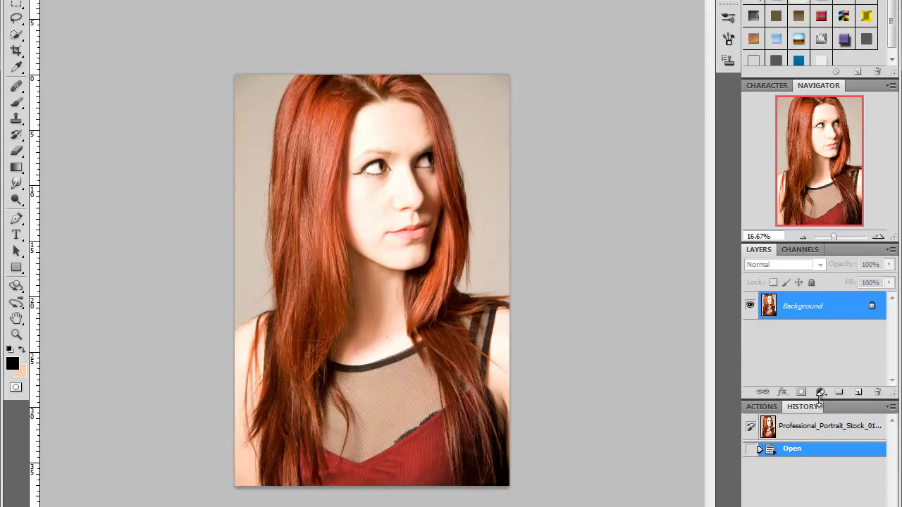
pyautogui.click(879, 238)
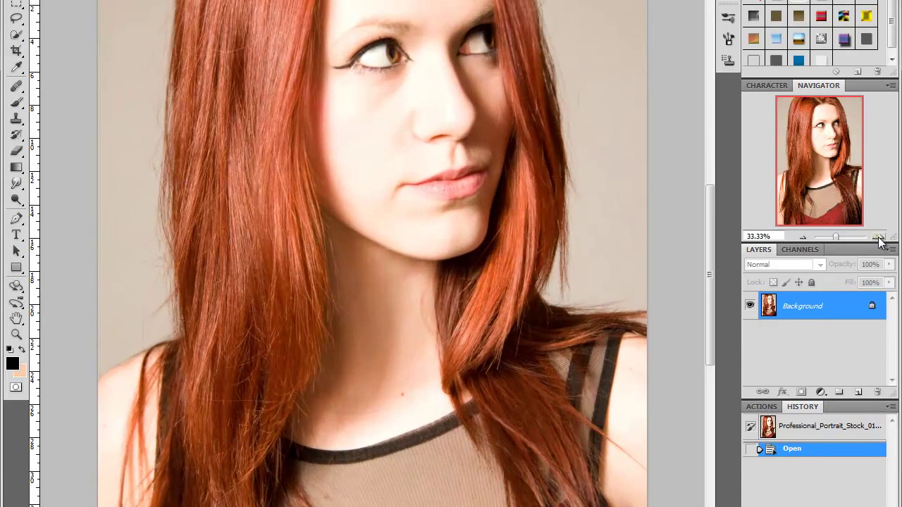
pyautogui.click(878, 239)
pyautogui.click(879, 238)
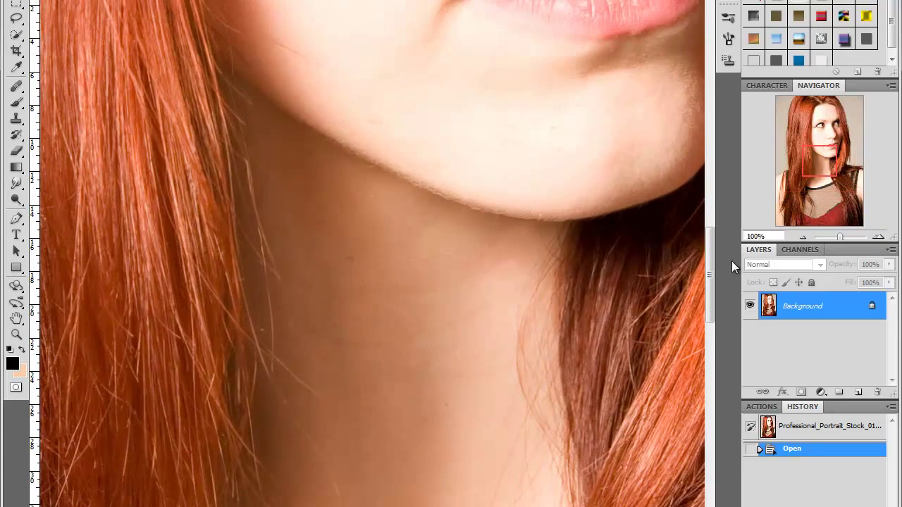
pyautogui.moveTo(714, 265)
pyautogui.mouseDown()
pyautogui.moveTo(725, 126)
pyautogui.moveTo(716, 222)
pyautogui.moveTo(711, 164)
pyautogui.mouseUp()
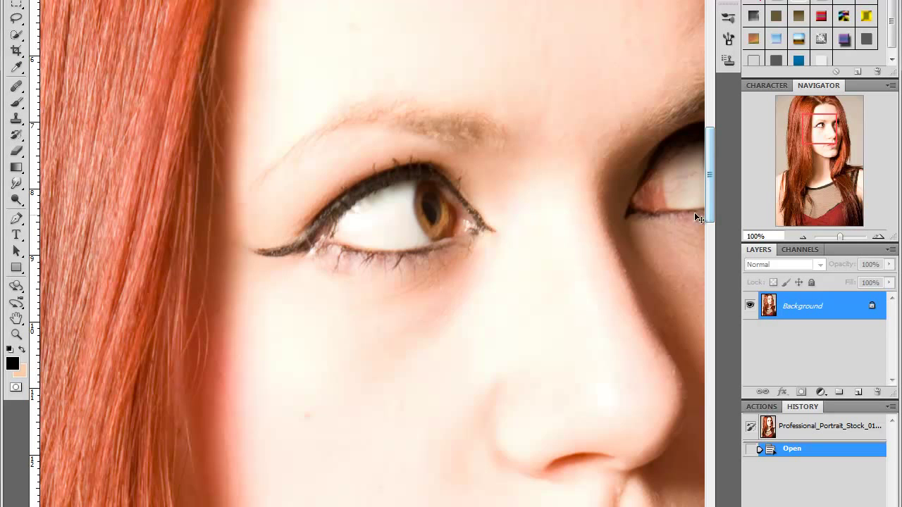
pyautogui.moveTo(711, 191); pyautogui.dragTo(714, 211)
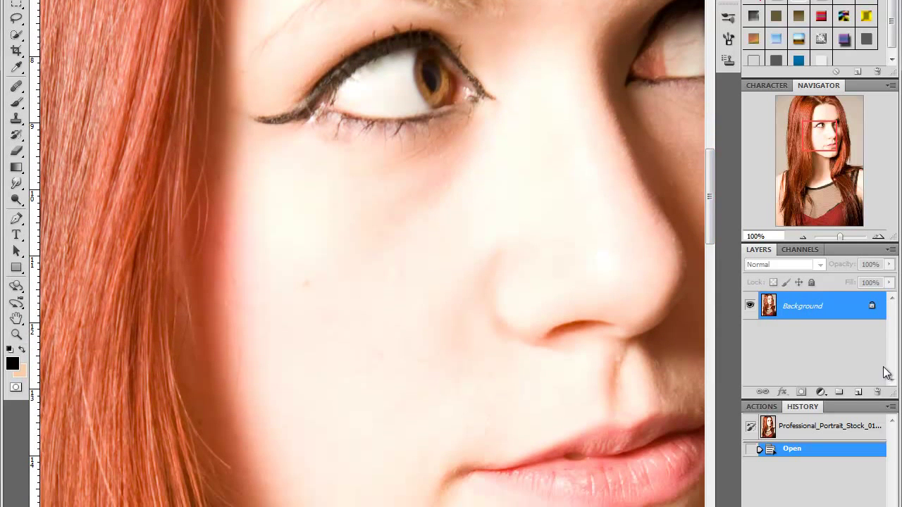
pyautogui.press('super')
pyautogui.press('super')
# Step: Create Layer 1 and fill it with a copy of the portrait using Apply Image
pyautogui.click(857, 393)
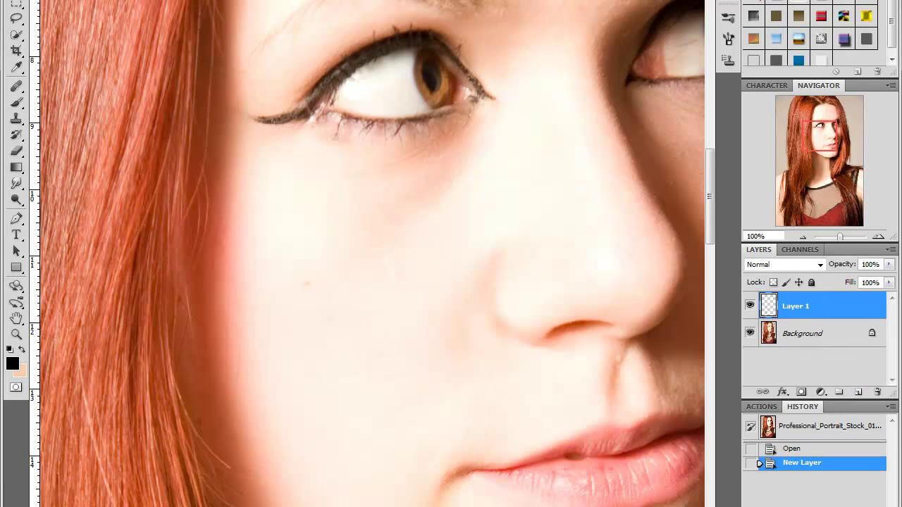
pyautogui.hotkey('alt', 'i')
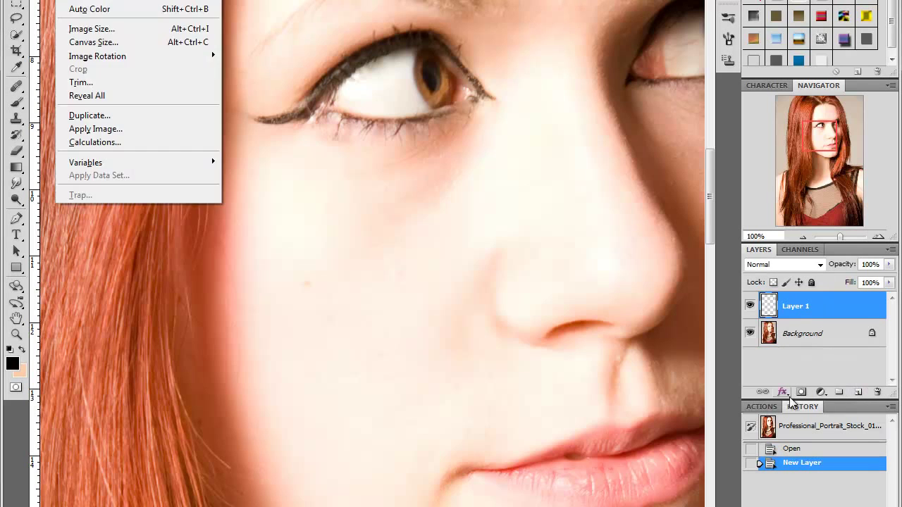
pyautogui.press('y')
pyautogui.press('Return')
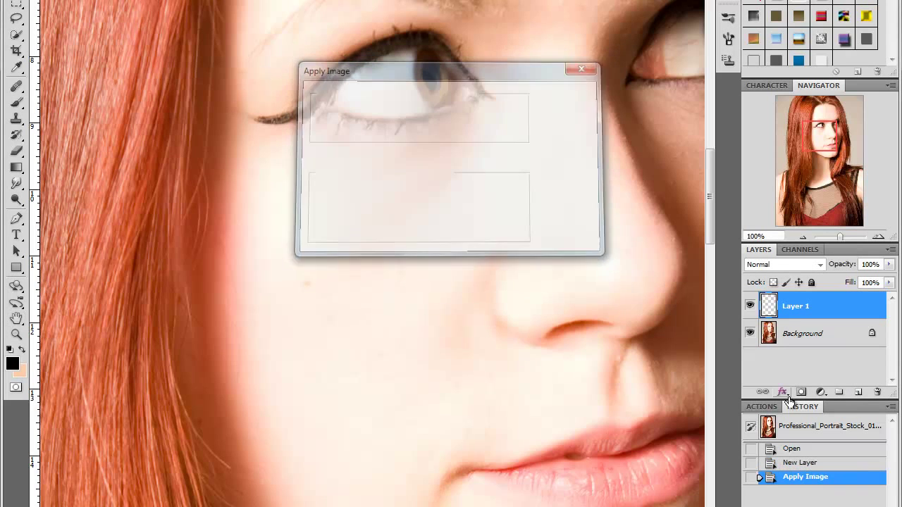
pyautogui.moveTo(711, 212)
pyautogui.mouseDown()
pyautogui.moveTo(717, 191)
pyautogui.moveTo(710, 234)
pyautogui.moveTo(712, 211)
pyautogui.mouseUp()
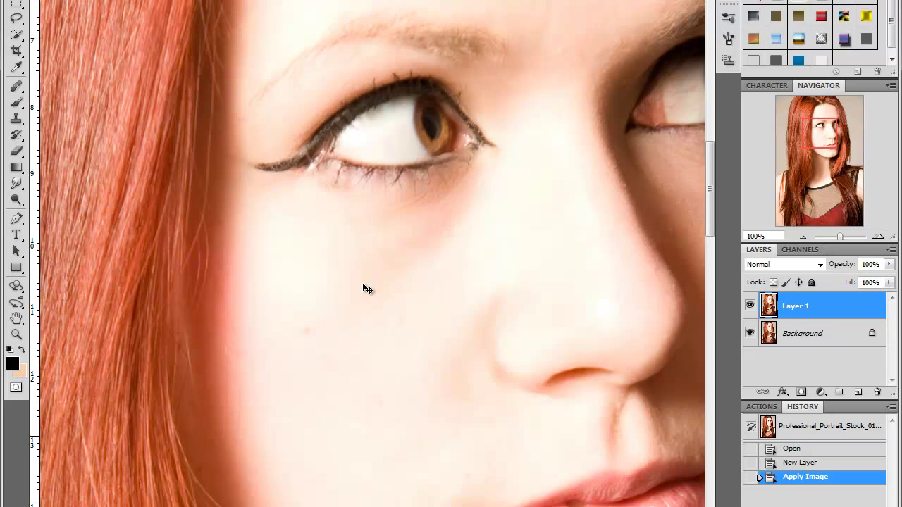
# Step: Select the Clone Stamp Tool with a slightly adjusted soft brush size
pyautogui.click(17, 120)
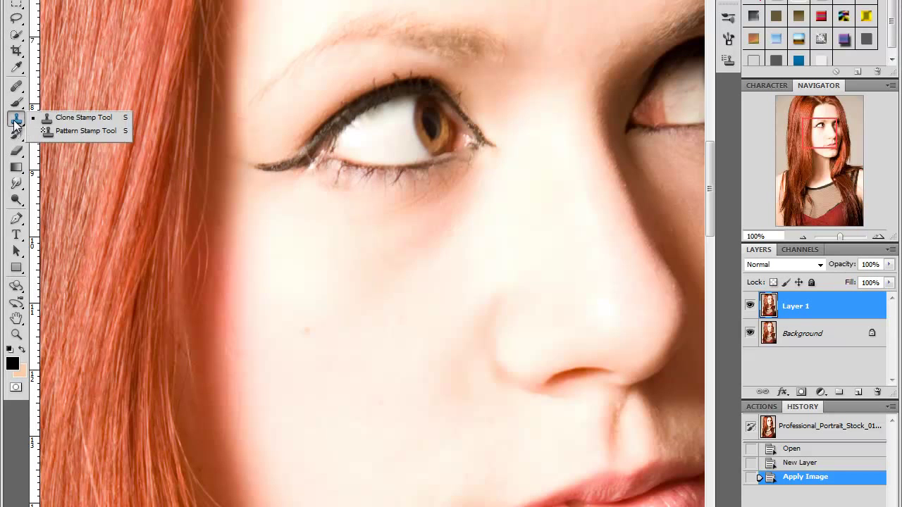
pyautogui.click(55, 130)
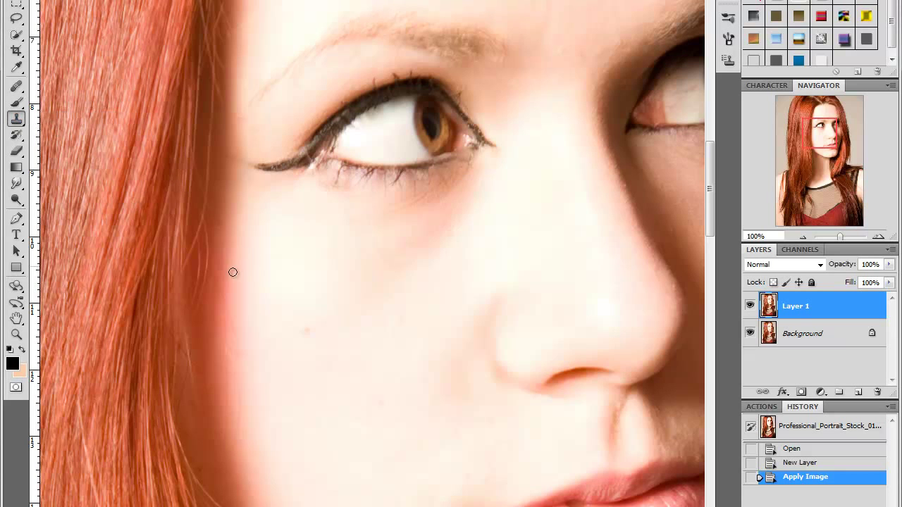
pyautogui.rightClick(318, 339)
pyautogui.moveTo(349, 368); pyautogui.dragTo(352, 368)
pyautogui.press('Return')
# Step: Zoom to 200% and clone over three blemishes on the cheek below the eye
pyautogui.click(878, 237)
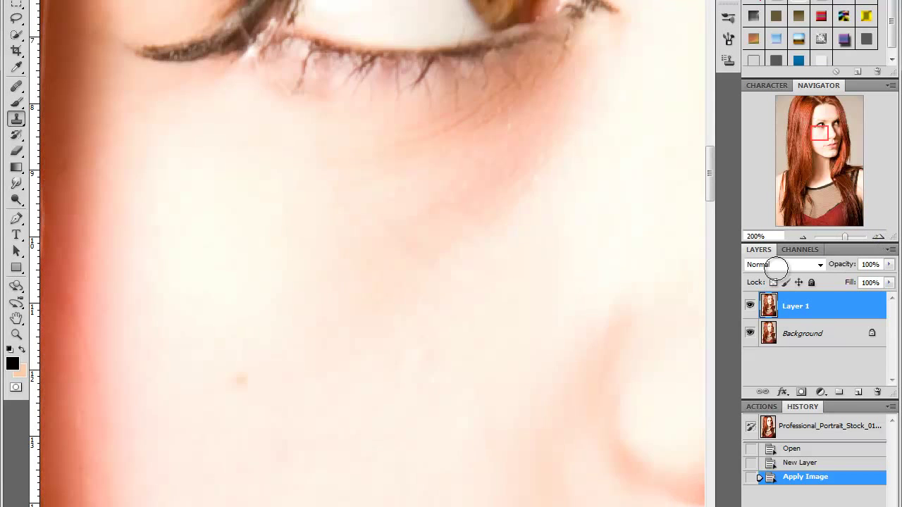
pyautogui.hscroll(-5, 443, 373)
pyautogui.scroll(-1, 443, 373)
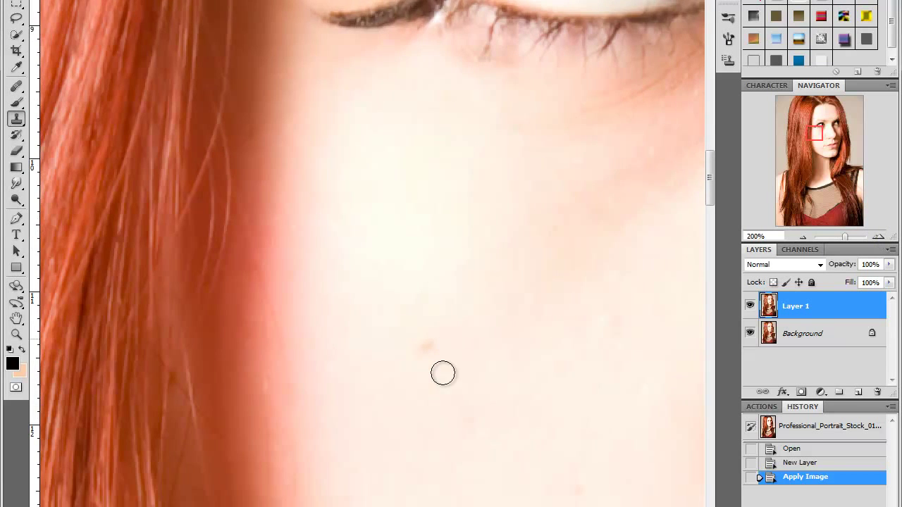
pyautogui.scroll(-2, 496, 296)
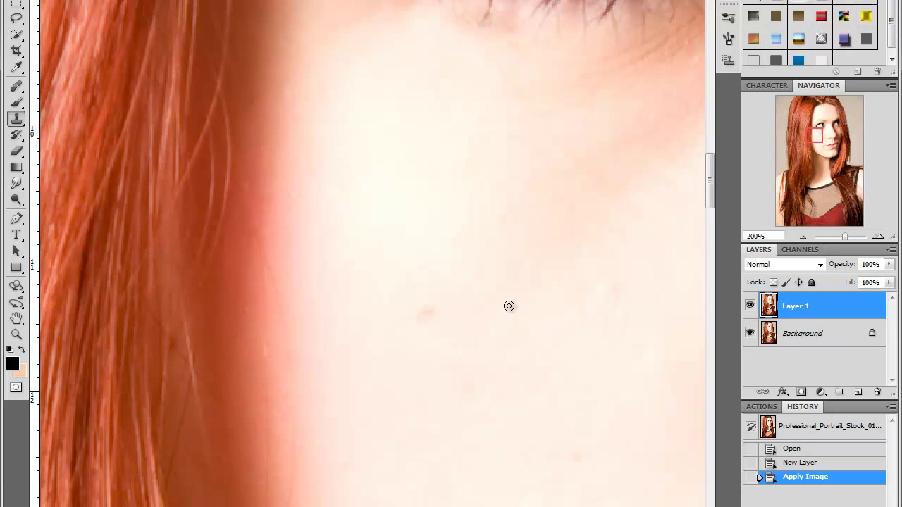
pyautogui.click(429, 312)
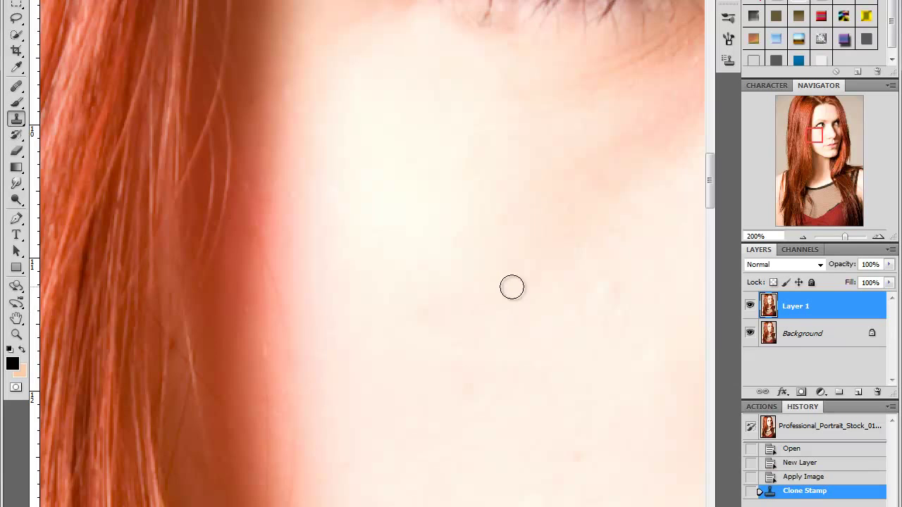
pyautogui.click(428, 307)
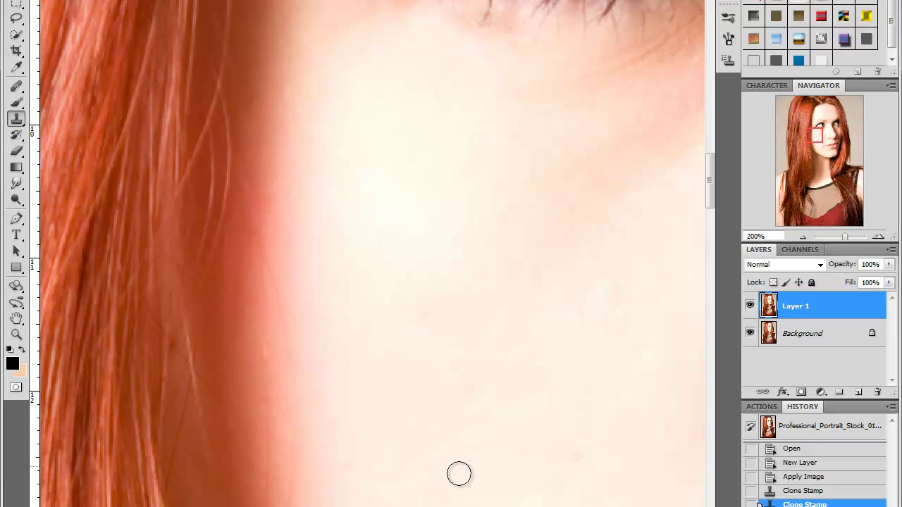
pyautogui.click(422, 313)
# Step: Move to the forehead and sample clean skin there as the clone source
pyautogui.scroll(2, 499, 285)
pyautogui.scroll(3, 499, 286)
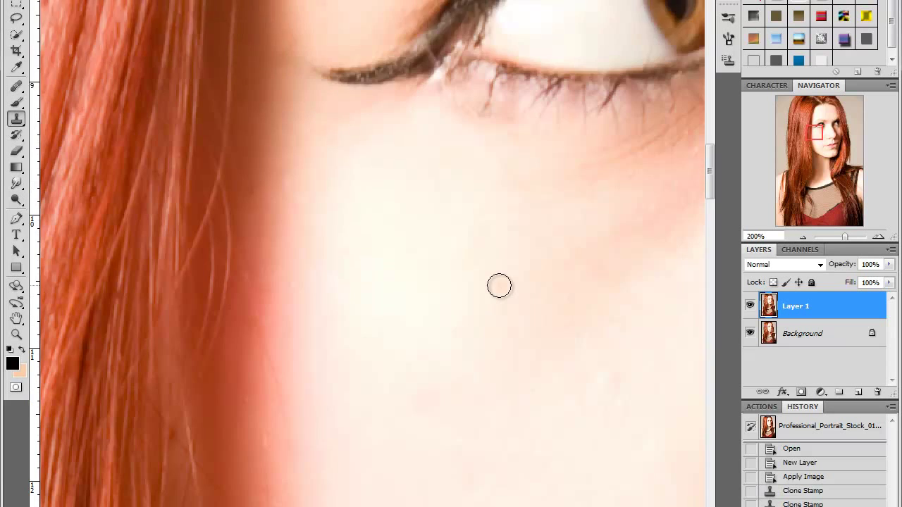
pyautogui.scroll(-2, 499, 285)
pyautogui.moveTo(709, 181); pyautogui.dragTo(701, 101)
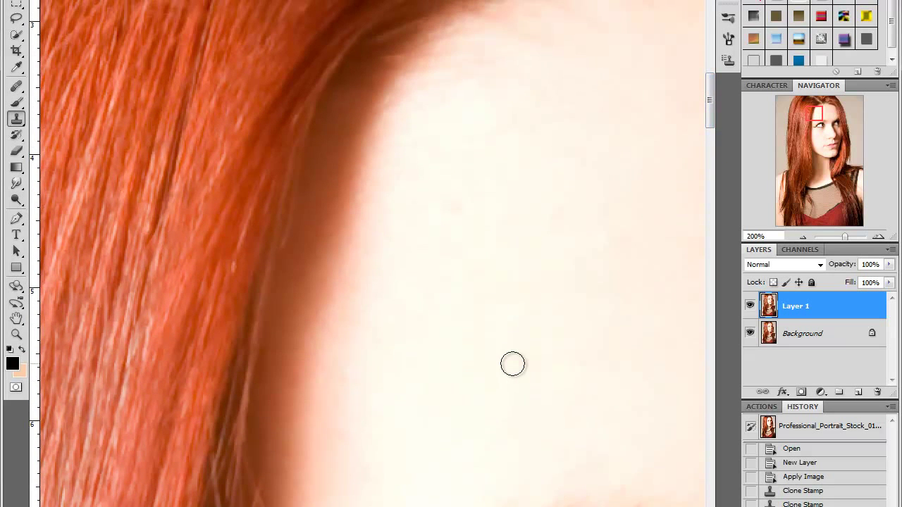
pyautogui.keyDown('alt'); pyautogui.click(566, 377); pyautogui.keyUp('alt')
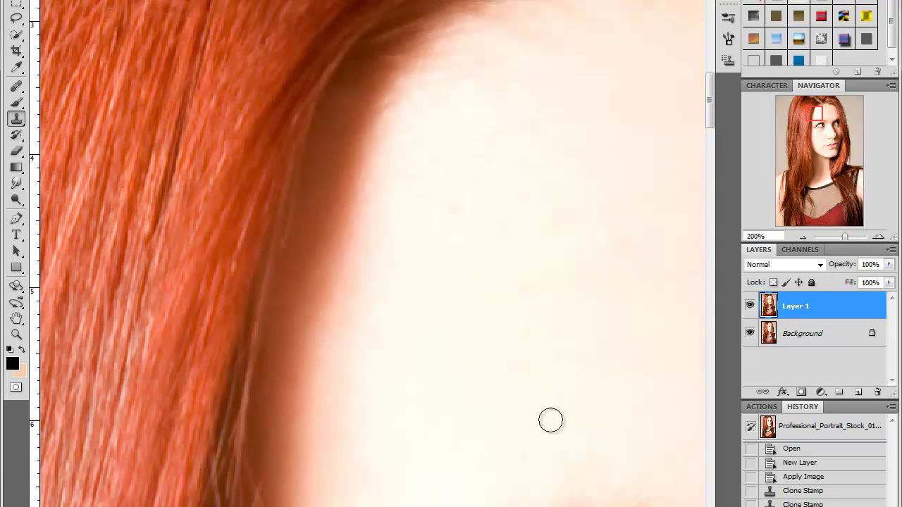
# Step: Clone clean skin across the forehead and over three spots near the hairline
pyautogui.hscroll(5, 372, 254)
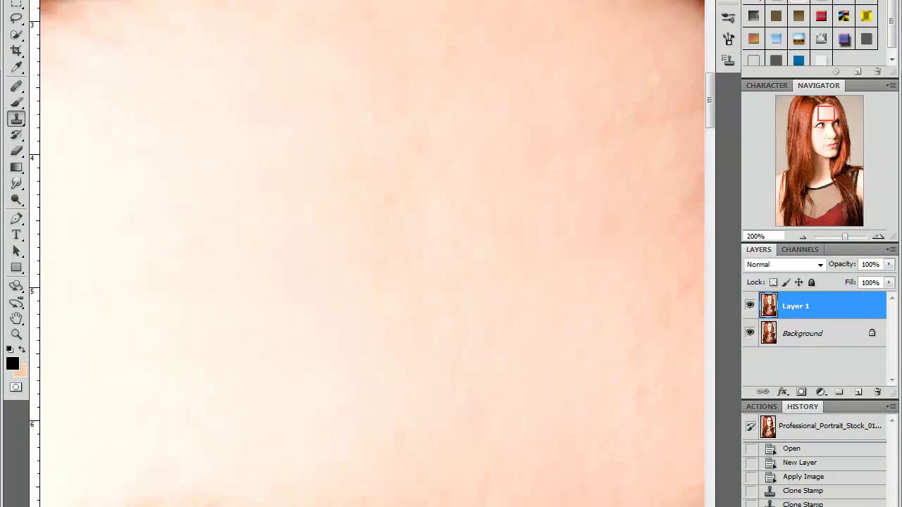
pyautogui.moveTo(447, 177); pyautogui.dragTo(419, 148)
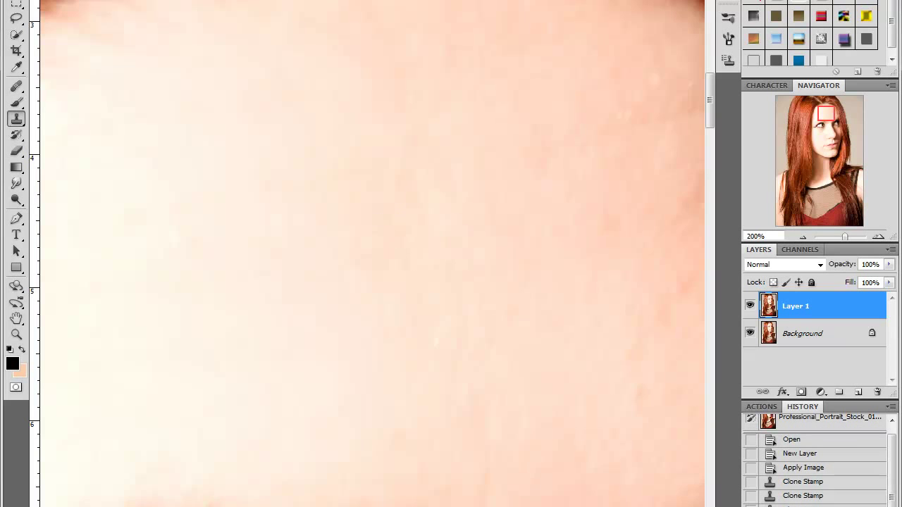
pyautogui.hscroll(5, 372, 254)
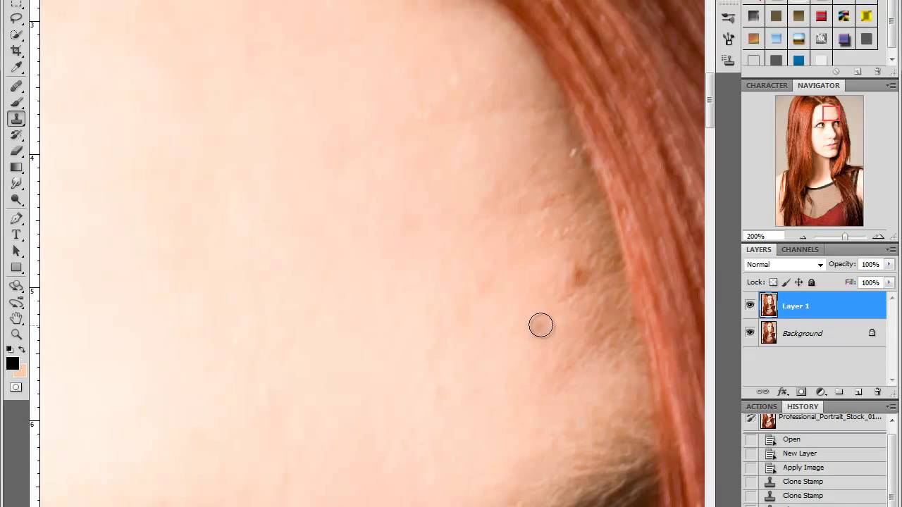
pyautogui.click(586, 282)
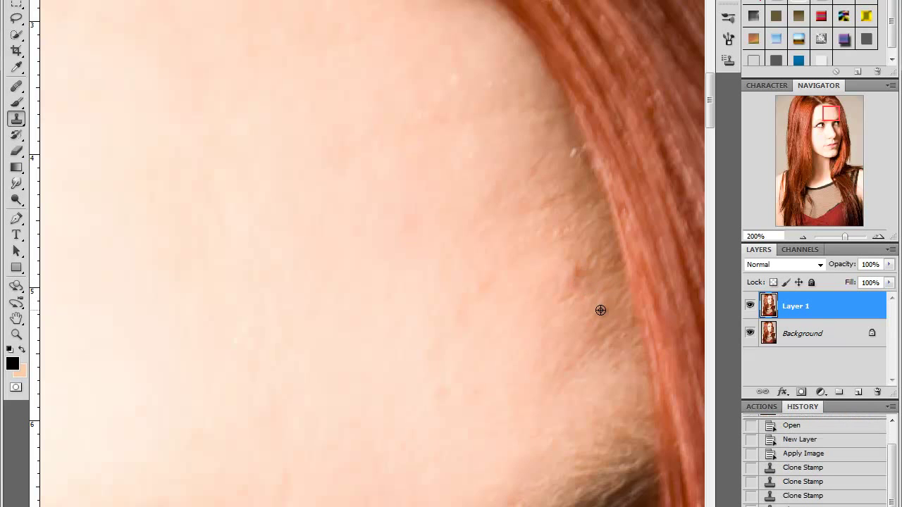
pyautogui.click(580, 272)
pyautogui.click(587, 272)
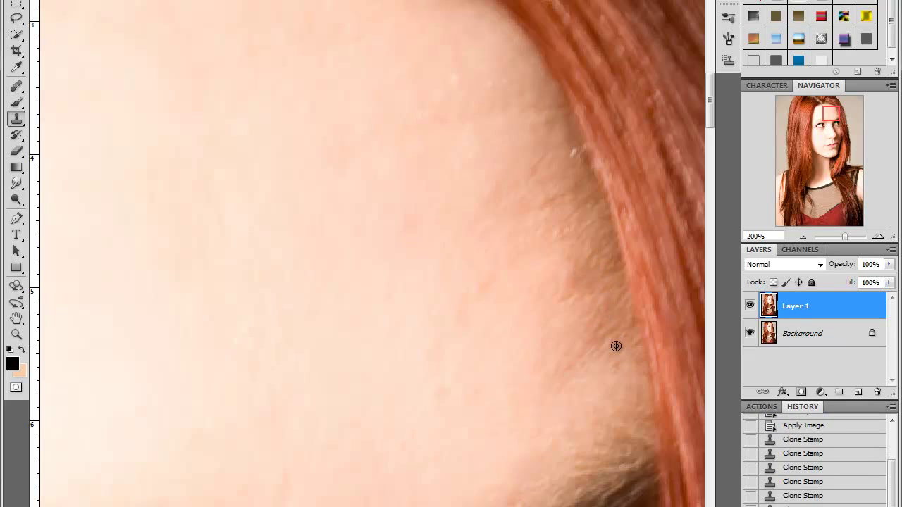
# Step: Clone out blemishes above the upper lip and on the left cheek
pyautogui.scroll(-1, 615, 346)
pyautogui.scroll(-4, 616, 346)
pyautogui.scroll(-4, 616, 346)
pyautogui.moveTo(712, 148); pyautogui.dragTo(710, 215)
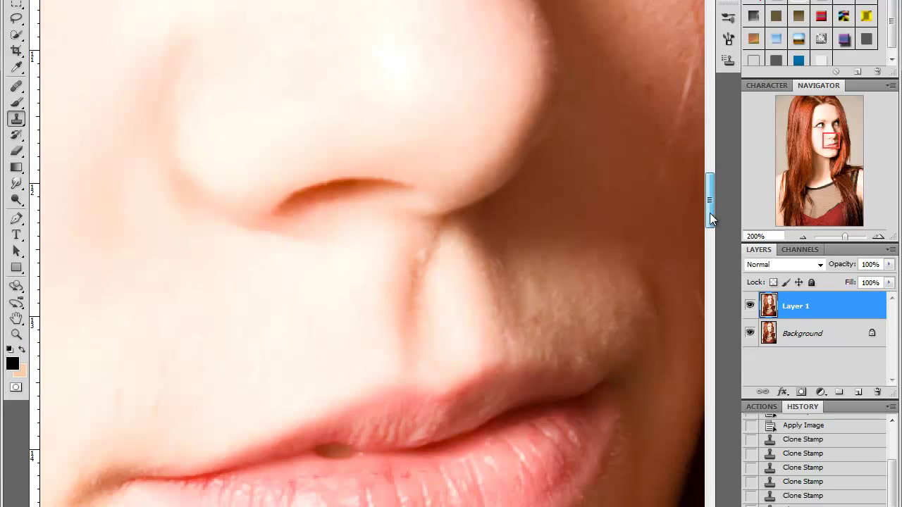
pyautogui.click(424, 258)
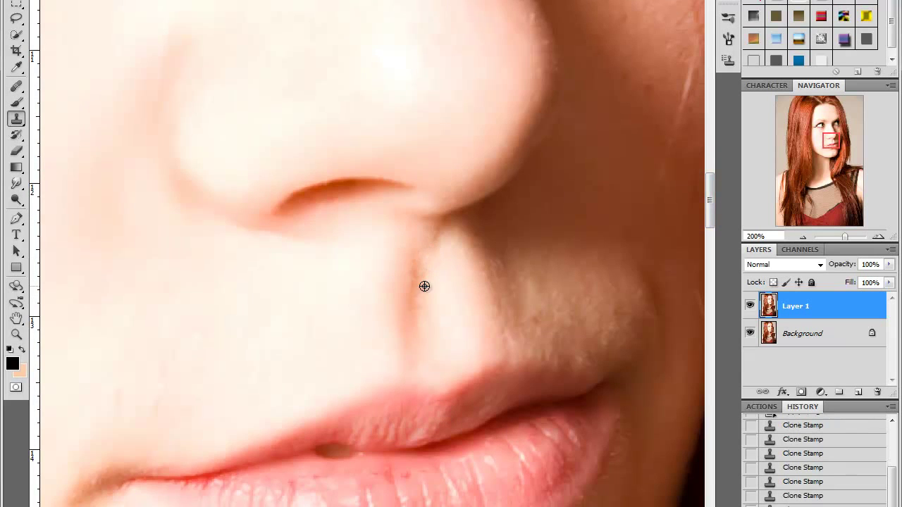
pyautogui.hscroll(-1, 457, 392)
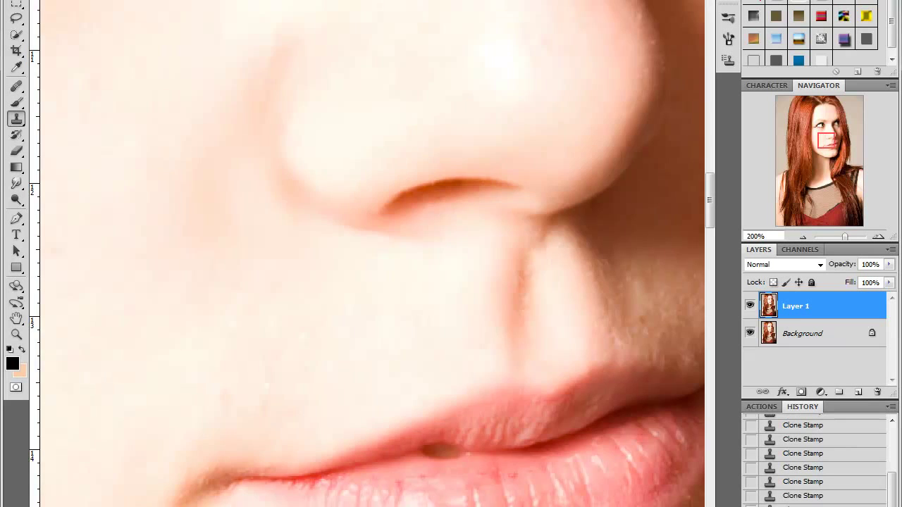
pyautogui.hscroll(-5, 457, 392)
pyautogui.hscroll(-3, 458, 392)
pyautogui.hscroll(-2, 458, 392)
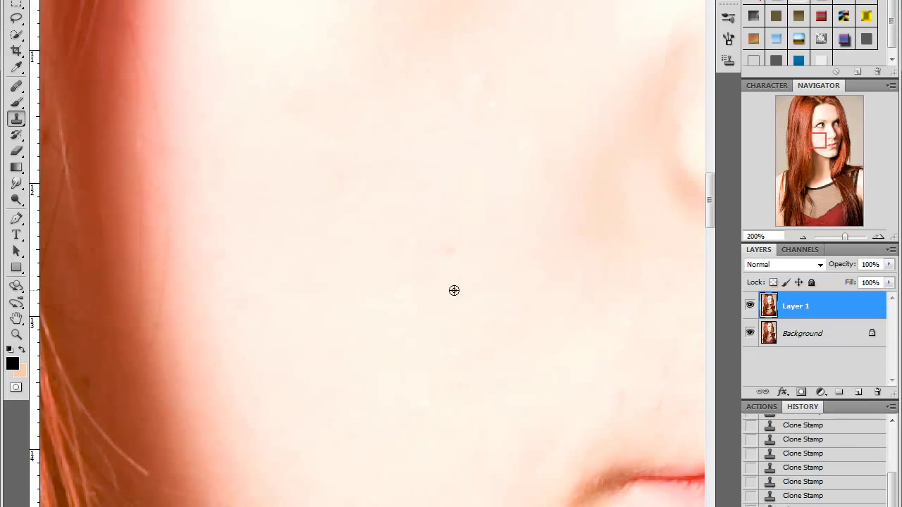
pyautogui.click(443, 262)
# Step: Cover the two small blemishes along the jawline with cloned skin
pyautogui.scroll(-2, 384, 258)
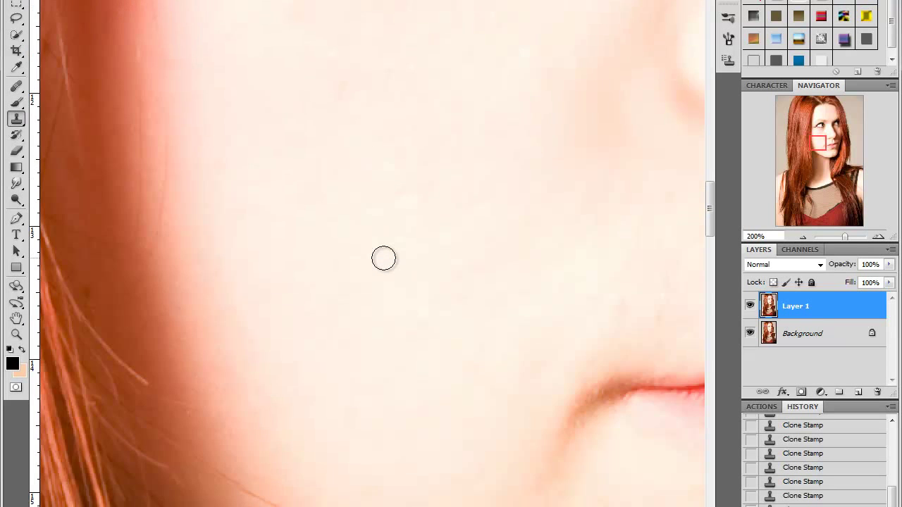
pyautogui.scroll(-2, 383, 258)
pyautogui.scroll(-2, 383, 258)
pyautogui.scroll(-2, 383, 258)
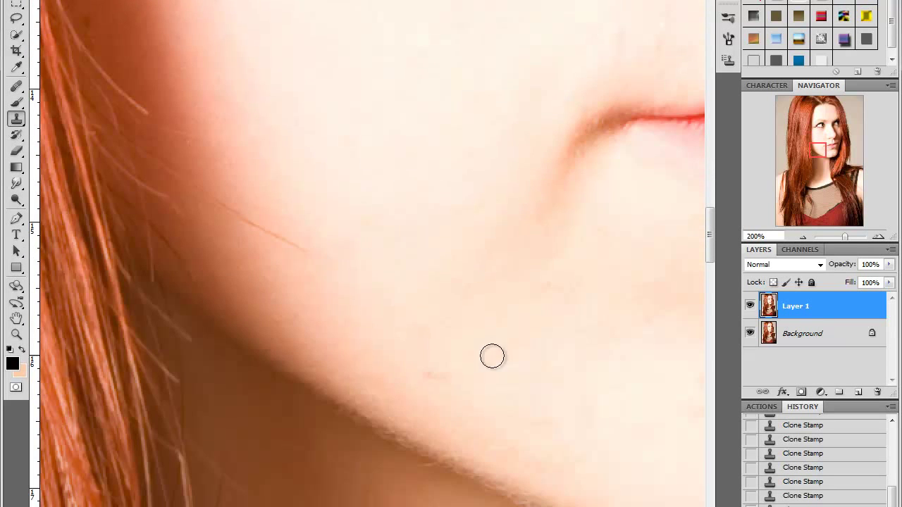
pyautogui.keyDown('alt'); pyautogui.click(467, 383); pyautogui.keyUp('alt')
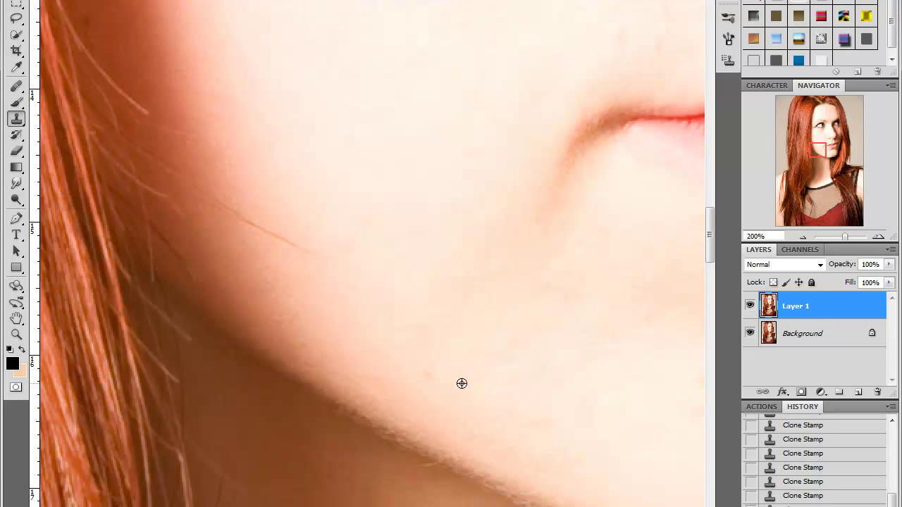
pyautogui.click(431, 376)
# Step: Clone smooth skin over the chin blemish
pyautogui.hscroll(5, 372, 254)
pyautogui.hscroll(3, 372, 254)
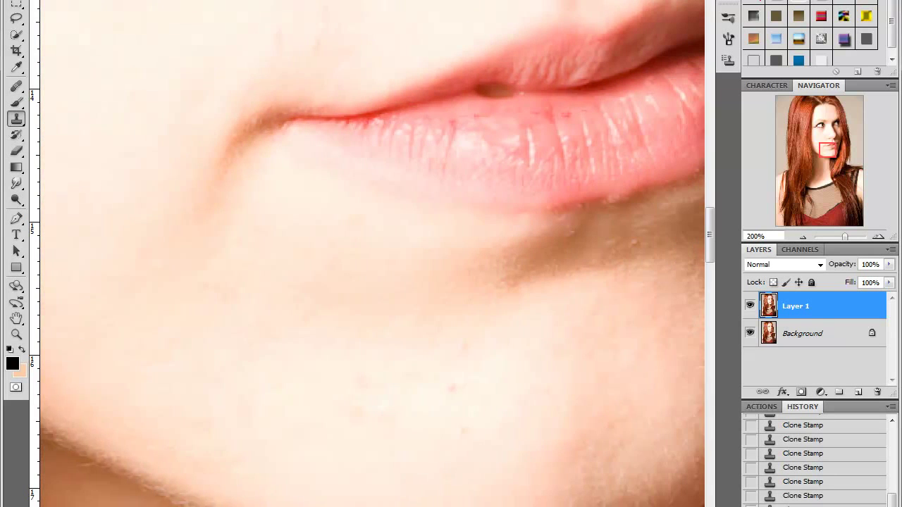
pyautogui.hscroll(3, 372, 253)
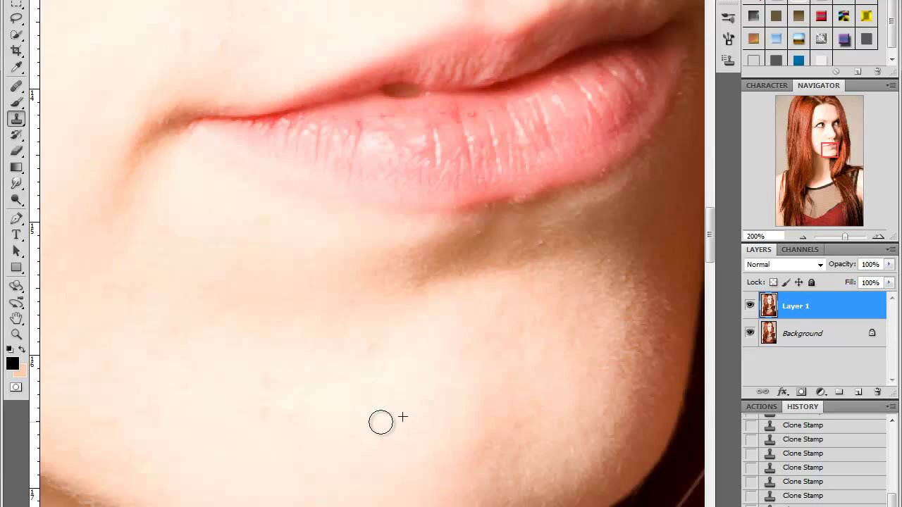
pyautogui.moveTo(376, 346); pyautogui.dragTo(376, 346)
# Step: Sample clean neck skin as the new clone source
pyautogui.scroll(-2, 366, 408)
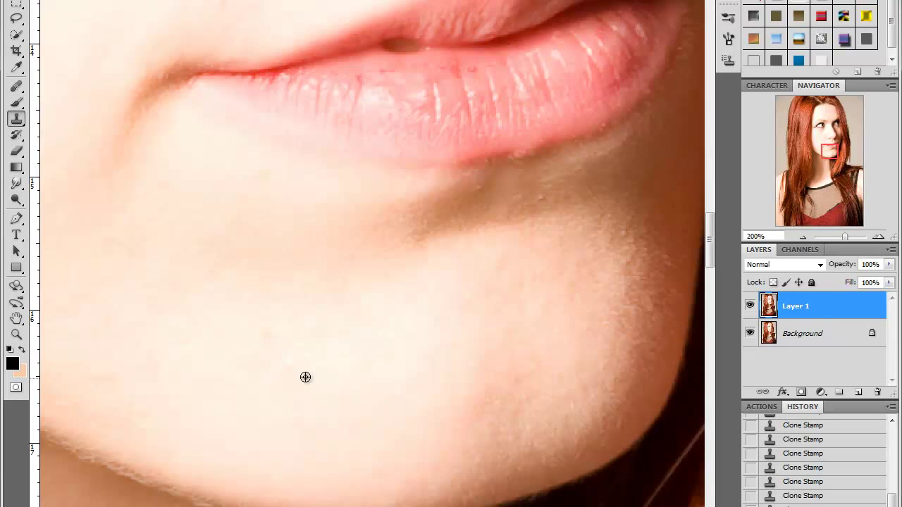
pyautogui.scroll(-5, 380, 360)
pyautogui.scroll(-5, 382, 360)
pyautogui.scroll(-2, 382, 360)
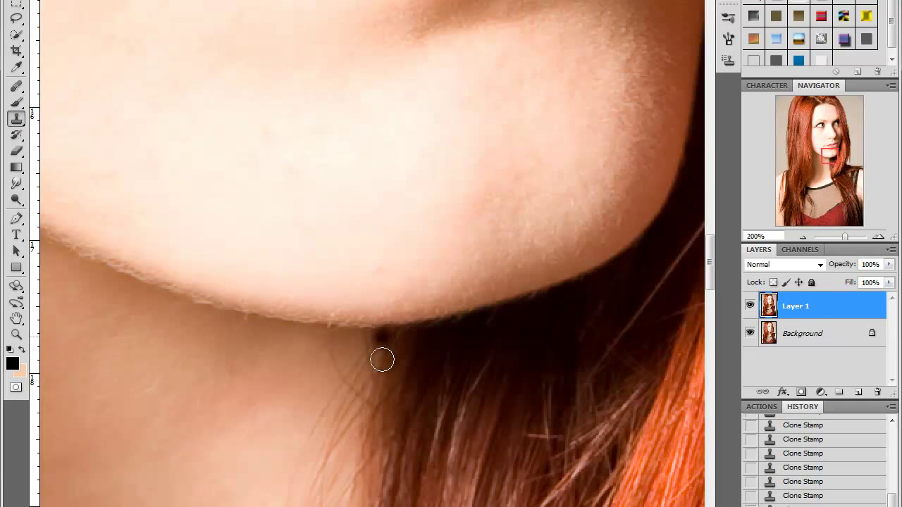
pyautogui.scroll(-2, 382, 360)
pyautogui.scroll(-3, 382, 360)
pyautogui.scroll(-3, 382, 360)
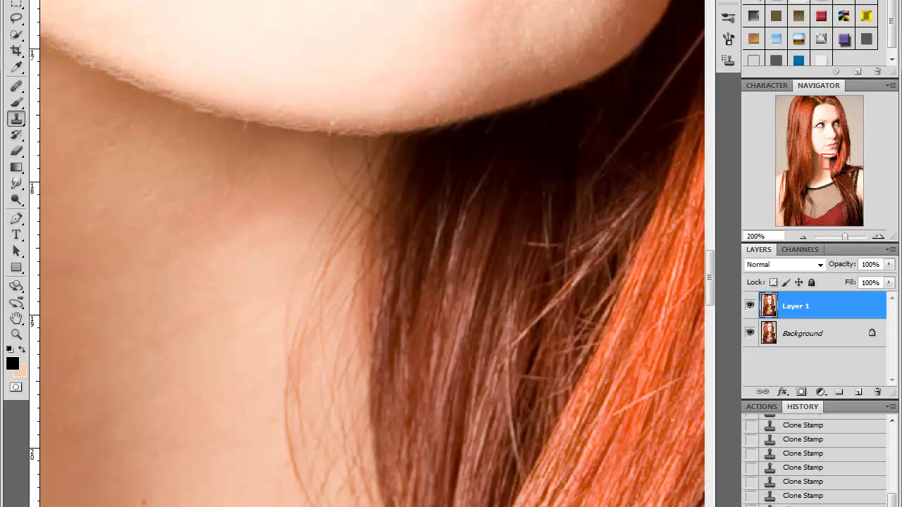
pyautogui.hscroll(-10, 439, 373)
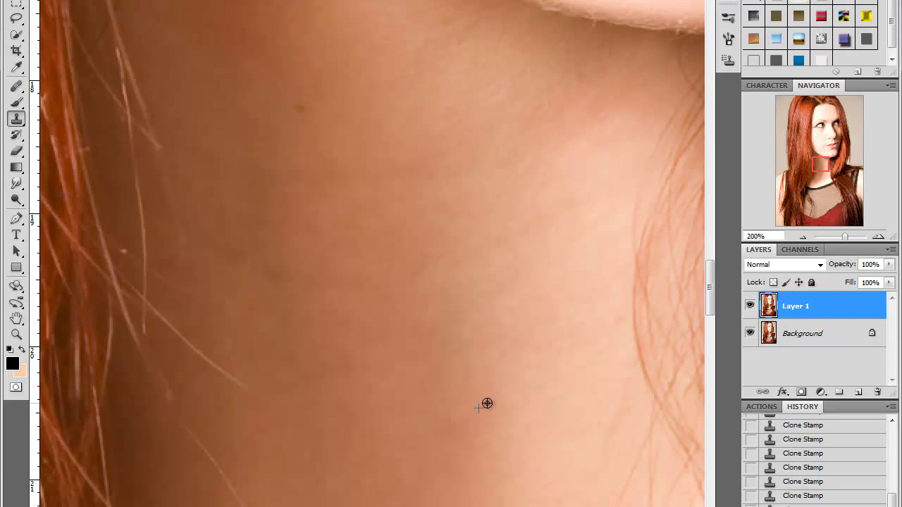
pyautogui.scroll(2, 389, 348)
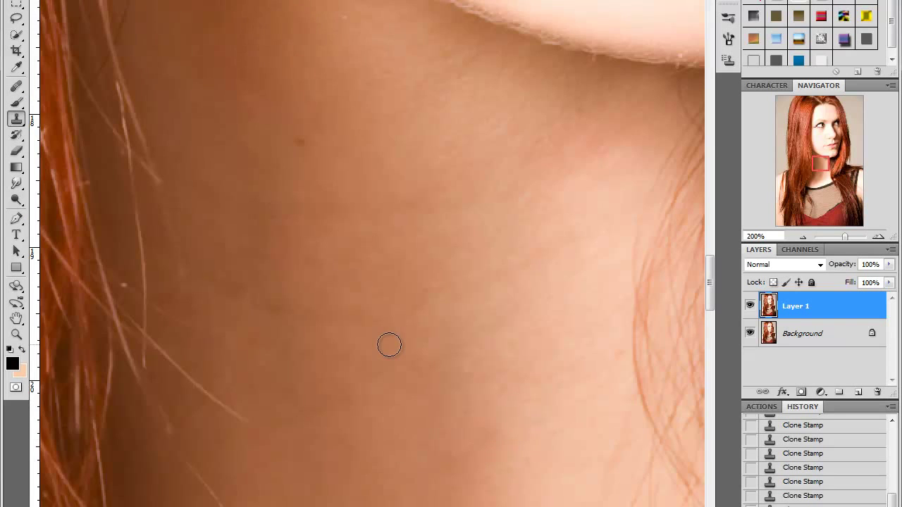
pyautogui.scroll(3, 353, 303)
pyautogui.scroll(2, 311, 266)
pyautogui.keyDown('alt'); pyautogui.click(297, 295); pyautogui.keyUp('alt')
# Step: Clone out the small orange mole on the lower neck
pyautogui.scroll(-2, 367, 403)
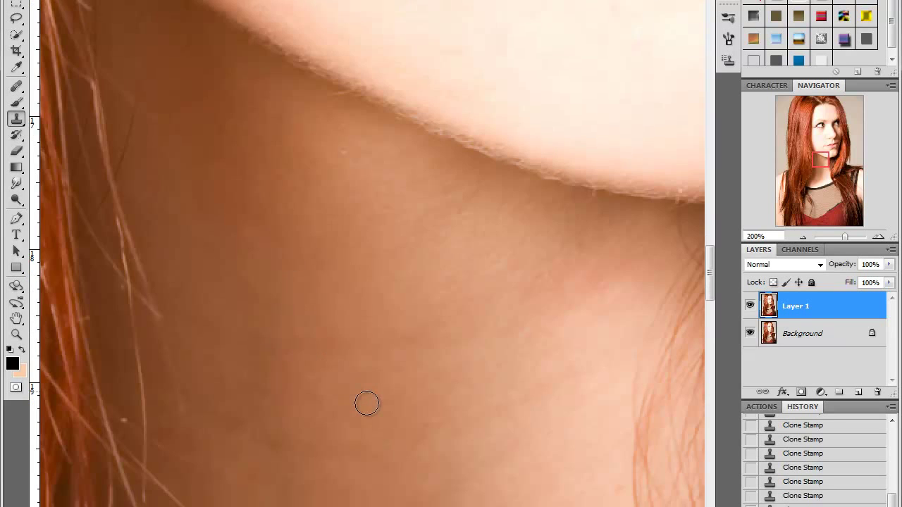
pyautogui.scroll(-2, 366, 402)
pyautogui.scroll(-2, 367, 402)
pyautogui.scroll(-1, 328, 306)
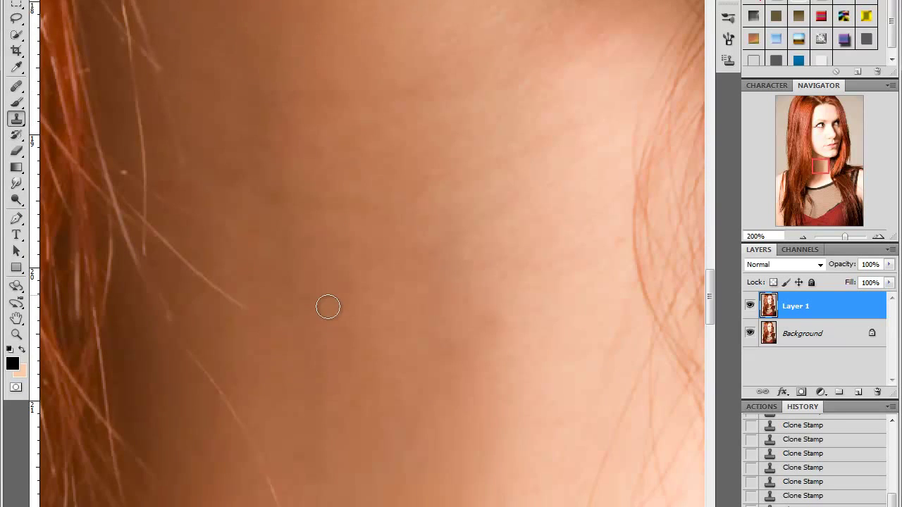
pyautogui.scroll(-1, 328, 305)
pyautogui.scroll(-1, 418, 298)
pyautogui.scroll(-1, 419, 301)
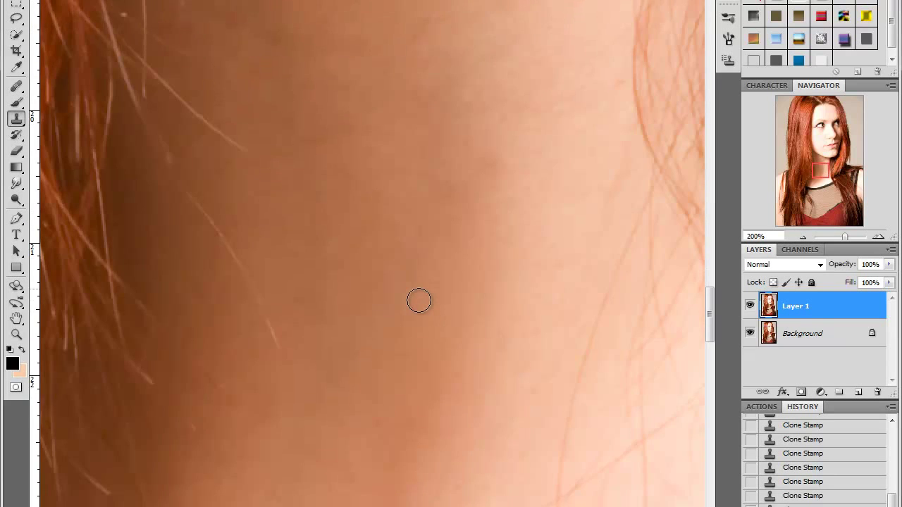
pyautogui.scroll(-2, 418, 301)
pyautogui.scroll(-3, 419, 301)
pyautogui.scroll(-2, 484, 362)
pyautogui.keyDown('alt'); pyautogui.click(503, 360); pyautogui.keyUp('alt')
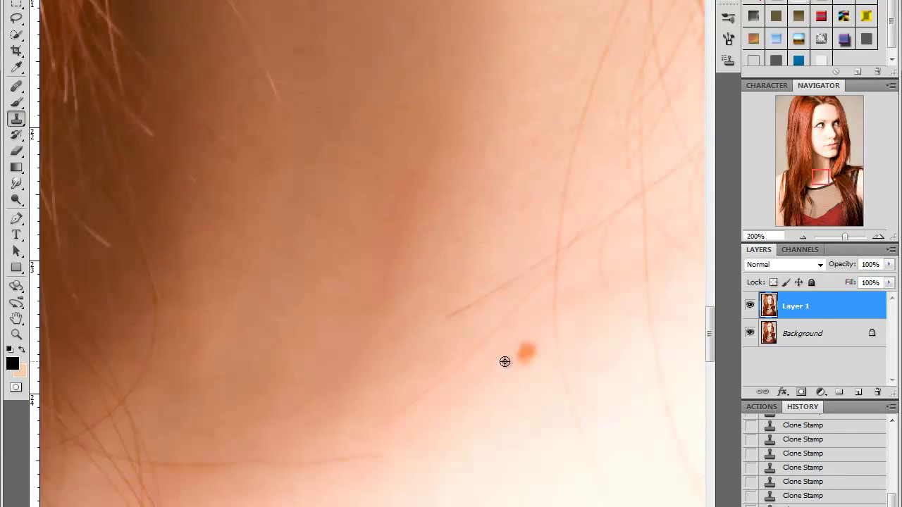
pyautogui.click(522, 352)
pyautogui.keyDown('alt'); pyautogui.click(512, 352); pyautogui.keyUp('alt')
pyautogui.click(528, 352)
# Step: Zoom out to see more of the portrait
pyautogui.scroll(-2, 363, 343)
pyautogui.scroll(3, 363, 343)
pyautogui.scroll(3, 423, 345)
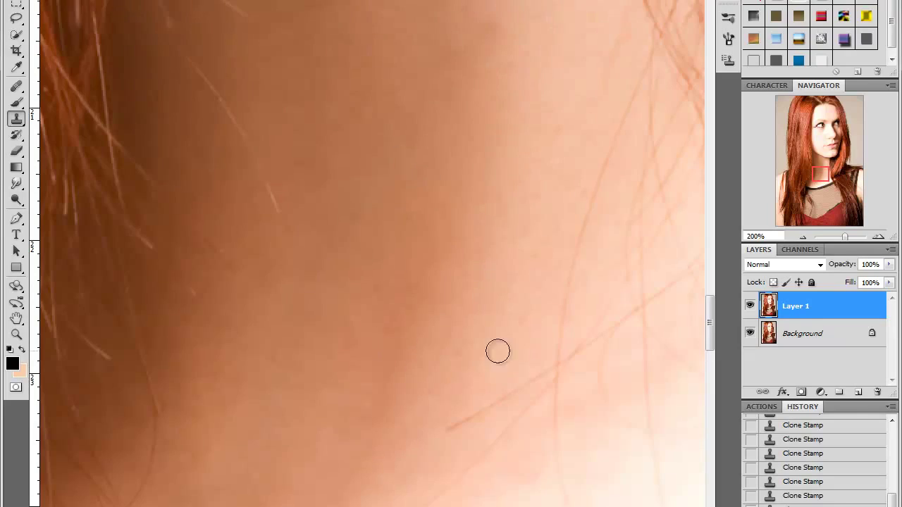
pyautogui.click(800, 236)
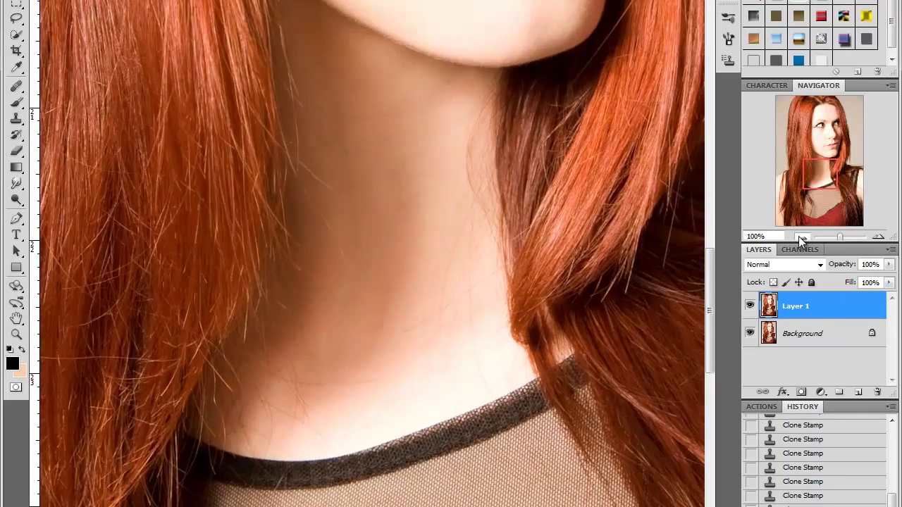
# Step: Zoom out to 50% to view the whole retouched portrait
pyautogui.click(800, 237)
pyautogui.moveTo(710, 281)
pyautogui.mouseDown()
pyautogui.moveTo(729, 122)
pyautogui.moveTo(728, 196)
pyautogui.moveTo(709, 172)
pyautogui.mouseUp()
pyautogui.scroll(2, 839, 480)
pyautogui.scroll(2, 845, 492)
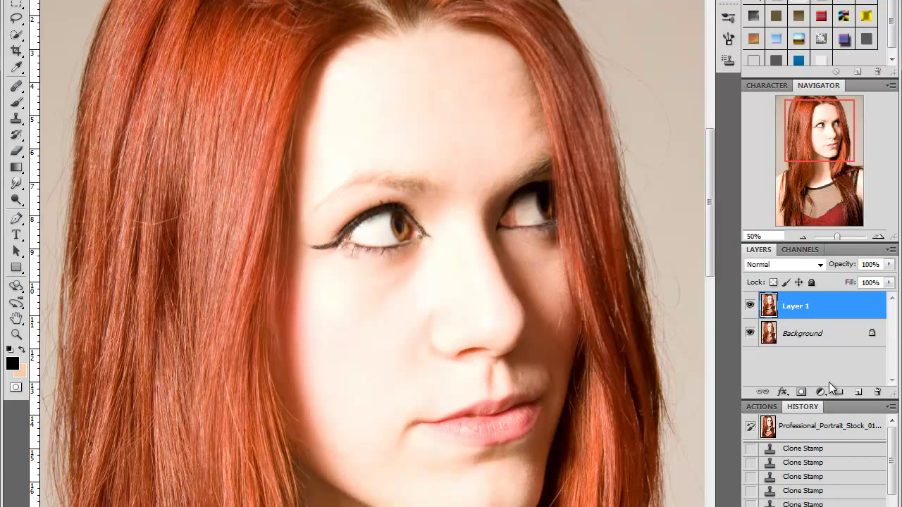
# Step: Create Layer 2 above Layer 1 and fill it with a merged Apply Image copy
pyautogui.click(858, 393)
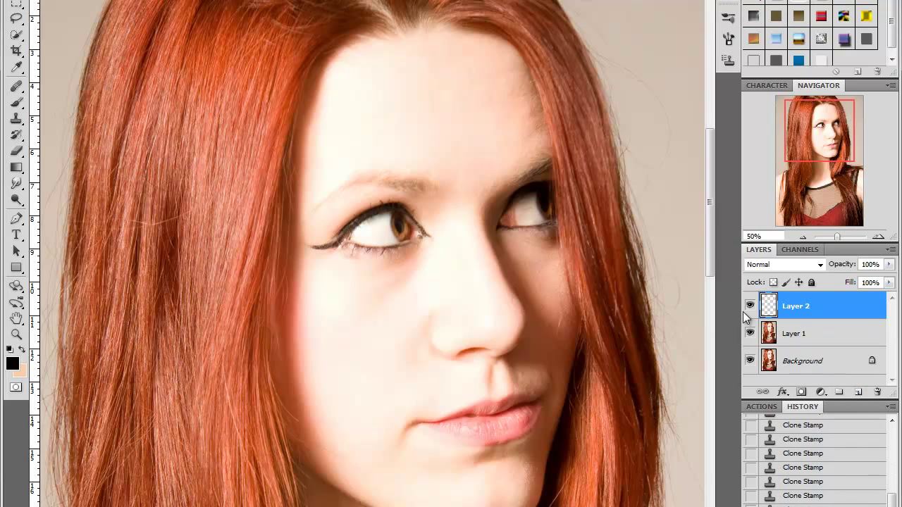
pyautogui.hotkey('alt', 'i')
pyautogui.press('y')
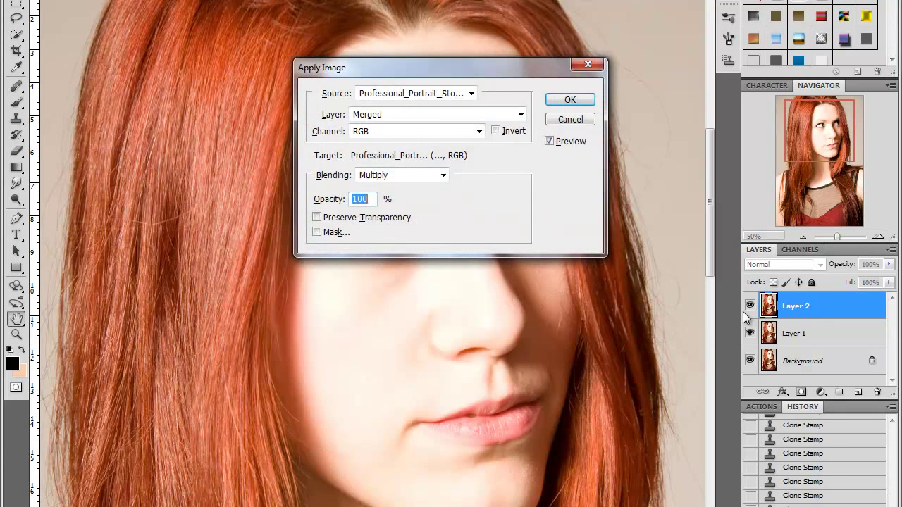
pyautogui.press('Return')
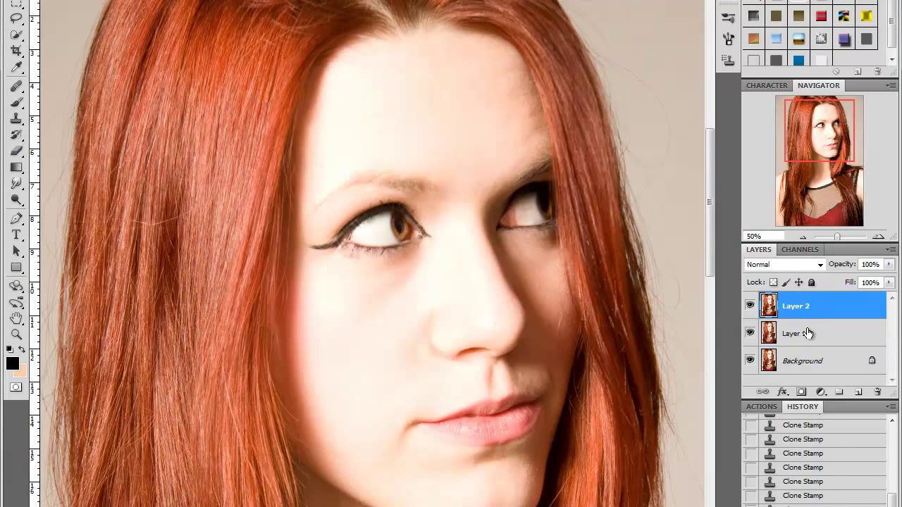
pyautogui.scroll(2, 537, 219)
pyautogui.scroll(-3, 537, 218)
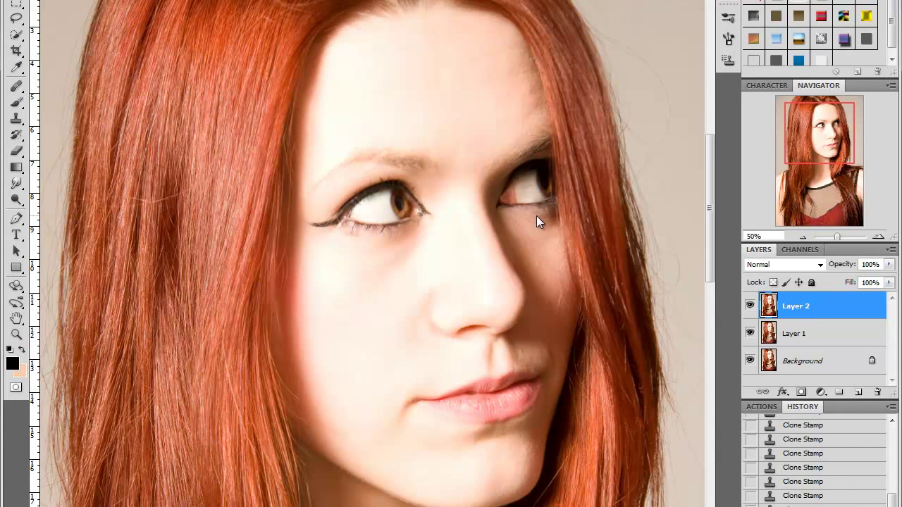
# Step: Enter Quick Mask and set the Brush tool to a hard round 123 px brush at 100% hardness
pyautogui.press('q')
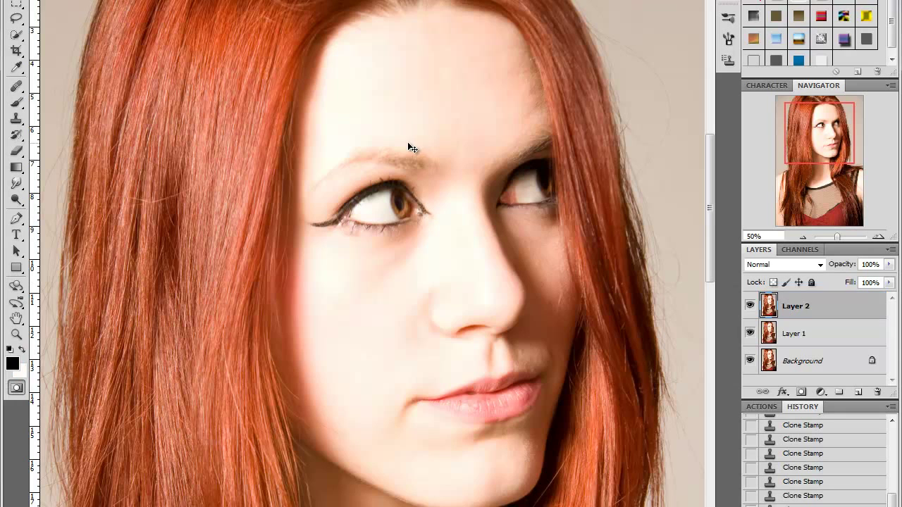
pyautogui.rightClick(17, 102)
pyautogui.click(56, 105)
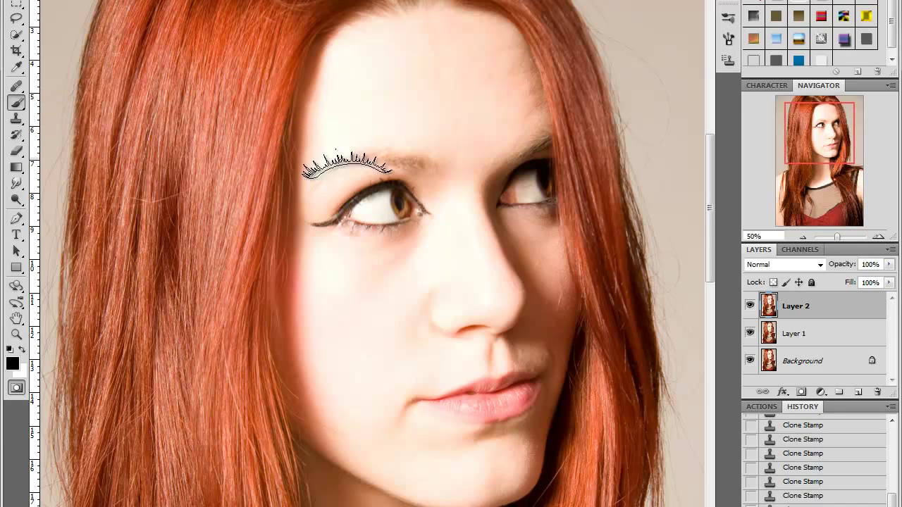
pyautogui.rightClick(378, 208)
pyautogui.scroll(10, 536, 329)
pyautogui.scroll(5, 536, 329)
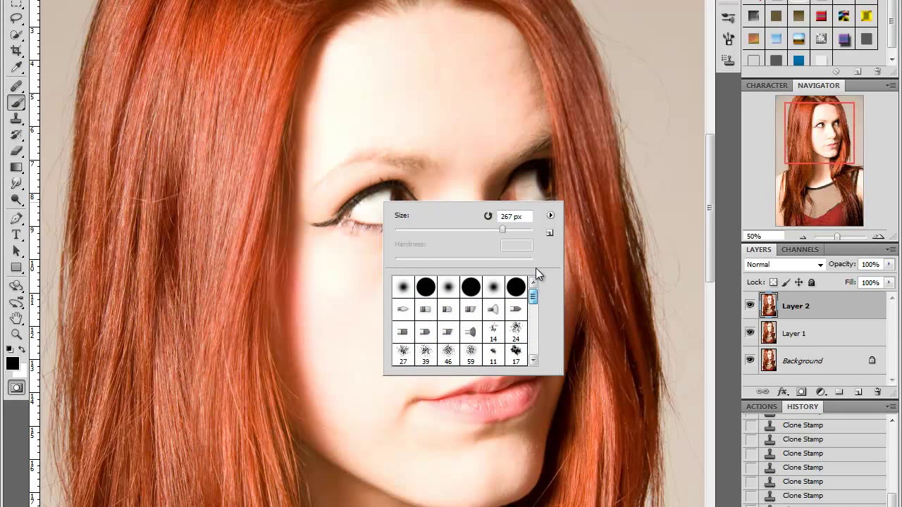
pyautogui.click(472, 289)
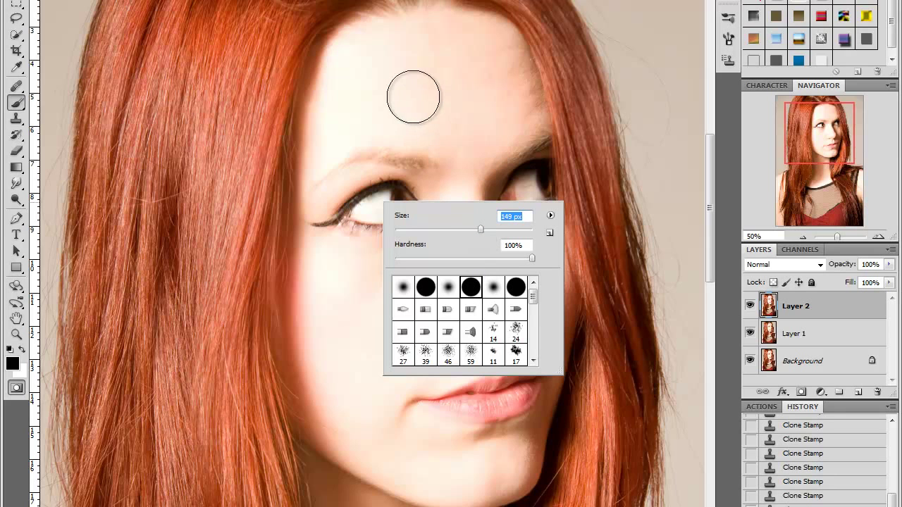
pyautogui.moveTo(456, 229); pyautogui.dragTo(471, 229)
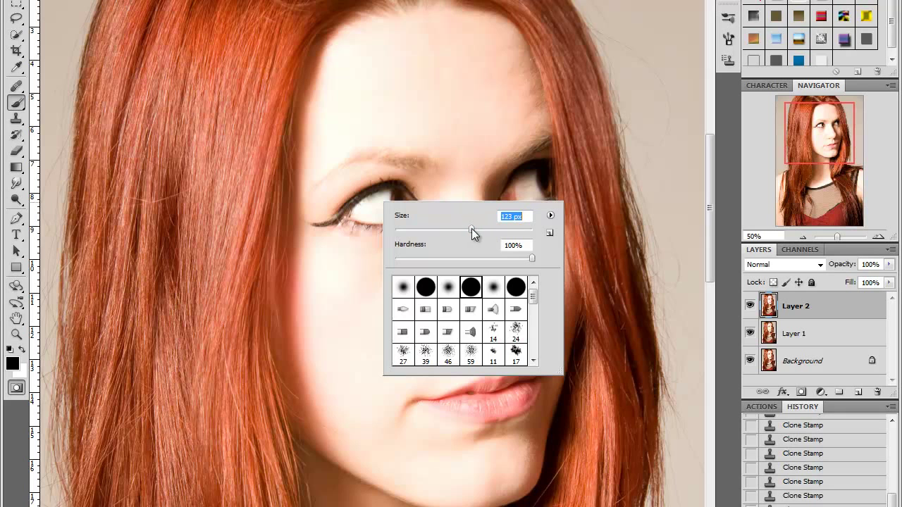
pyautogui.press('Return')
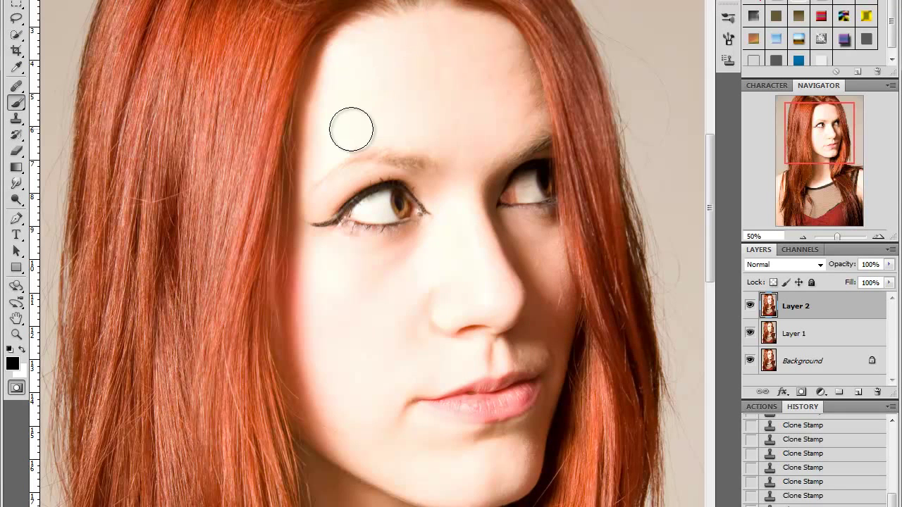
# Step: Paint the quick mask over the forehead, jaw and neck
pyautogui.moveTo(325, 168)
pyautogui.mouseDown()
pyautogui.moveTo(342, 49)
pyautogui.moveTo(374, 33)
pyautogui.moveTo(451, 29)
pyautogui.moveTo(511, 54)
pyautogui.moveTo(533, 145)
pyautogui.moveTo(546, 358)
pyautogui.moveTo(519, 463)
pyautogui.moveTo(469, 489)
pyautogui.moveTo(376, 477)
pyautogui.moveTo(334, 441)
pyautogui.moveTo(317, 316)
pyautogui.moveTo(318, 219)
pyautogui.moveTo(343, 92)
pyautogui.moveTo(346, 207)
pyautogui.moveTo(354, 114)
pyautogui.moveTo(369, 483)
pyautogui.moveTo(408, 382)
pyautogui.moveTo(406, 227)
pyautogui.moveTo(519, 129)
pyautogui.moveTo(479, 389)
pyautogui.moveTo(527, 320)
pyautogui.moveTo(439, 446)
pyautogui.moveTo(413, 413)
pyautogui.moveTo(478, 466)
pyautogui.moveTo(475, 119)
pyautogui.moveTo(487, 151)
pyautogui.moveTo(475, 36)
pyautogui.moveTo(377, 143)
pyautogui.moveTo(439, 71)
pyautogui.moveTo(477, 50)
pyautogui.moveTo(388, 161)
pyautogui.moveTo(370, 234)
pyautogui.mouseUp()
pyautogui.scroll(-2, 369, 233)
pyautogui.scroll(-1, 369, 232)
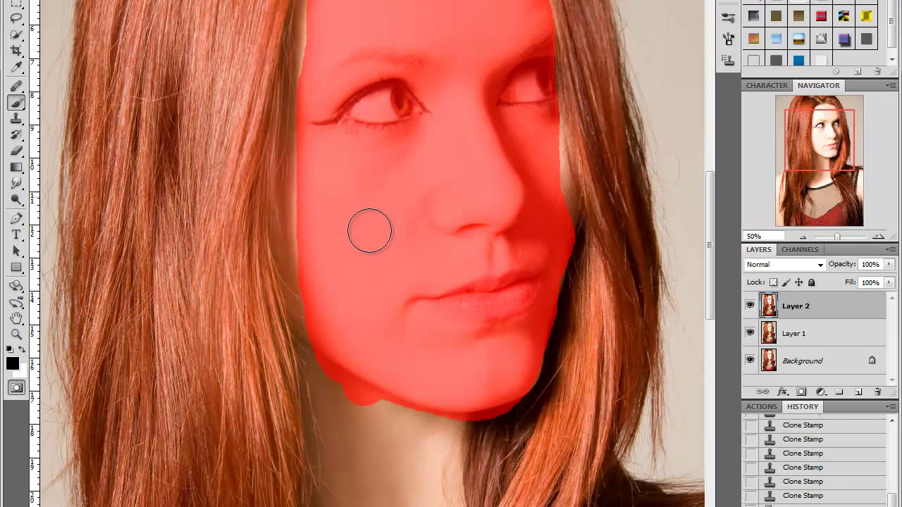
pyautogui.scroll(-3, 367, 229)
pyautogui.scroll(-1, 345, 221)
pyautogui.moveTo(356, 251)
pyautogui.mouseDown()
pyautogui.moveTo(397, 236)
pyautogui.moveTo(429, 258)
pyautogui.moveTo(421, 427)
pyautogui.moveTo(409, 268)
pyautogui.moveTo(346, 397)
pyautogui.moveTo(337, 484)
pyautogui.moveTo(317, 501)
pyautogui.moveTo(447, 467)
pyautogui.moveTo(449, 480)
pyautogui.moveTo(378, 467)
pyautogui.moveTo(379, 475)
pyautogui.moveTo(447, 344)
pyautogui.moveTo(446, 477)
pyautogui.moveTo(472, 475)
pyautogui.moveTo(318, 480)
pyautogui.moveTo(297, 499)
pyautogui.moveTo(336, 427)
pyautogui.moveTo(346, 306)
pyautogui.moveTo(326, 172)
pyautogui.mouseUp()
# Step: Extend the quick mask over the left cheek edge
pyautogui.scroll(2, 326, 172)
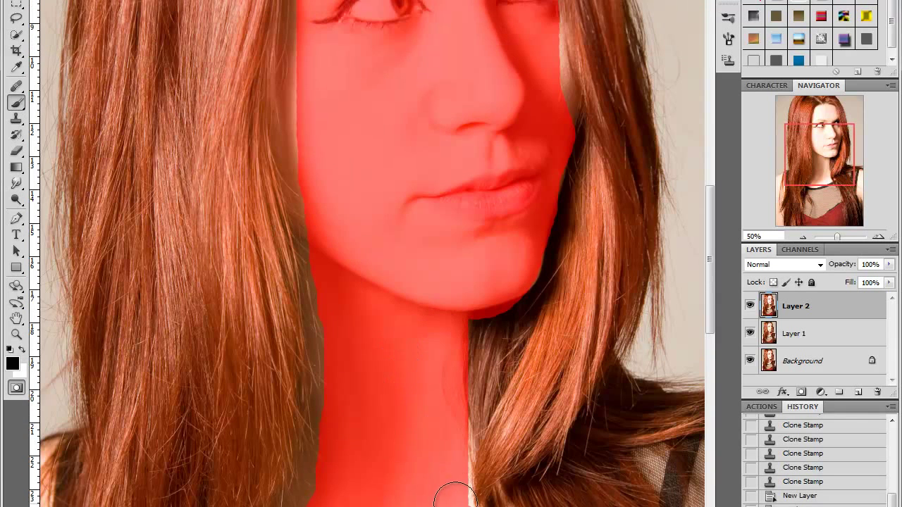
pyautogui.scroll(1, 372, 226)
pyautogui.scroll(2, 343, 133)
pyautogui.moveTo(292, 155)
pyautogui.mouseDown()
pyautogui.moveTo(303, 172)
pyautogui.moveTo(305, 312)
pyautogui.moveTo(326, 336)
pyautogui.mouseUp()
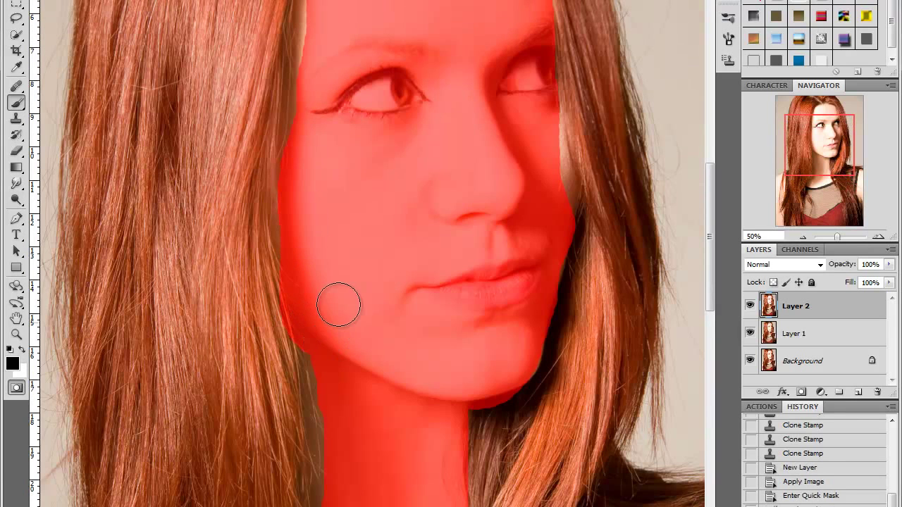
pyautogui.scroll(1, 438, 269)
pyautogui.scroll(2, 439, 269)
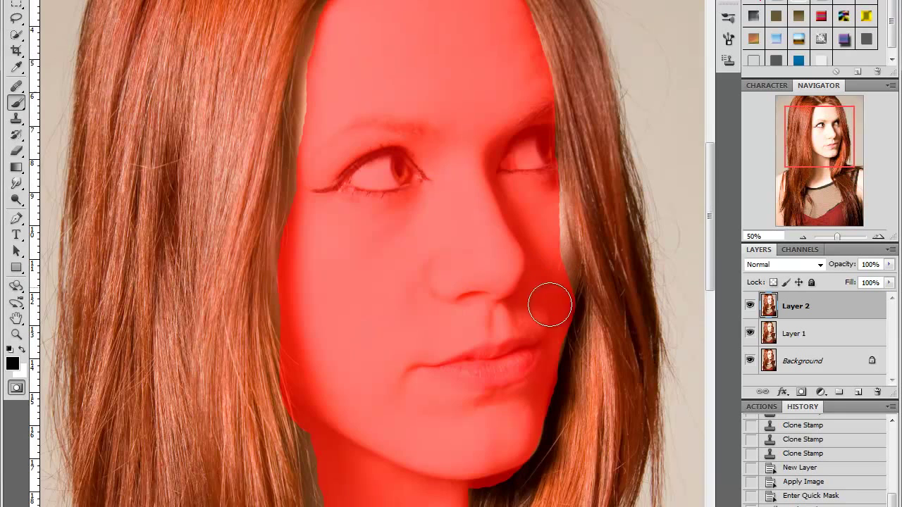
pyautogui.scroll(1, 427, 341)
pyautogui.scroll(1, 451, 380)
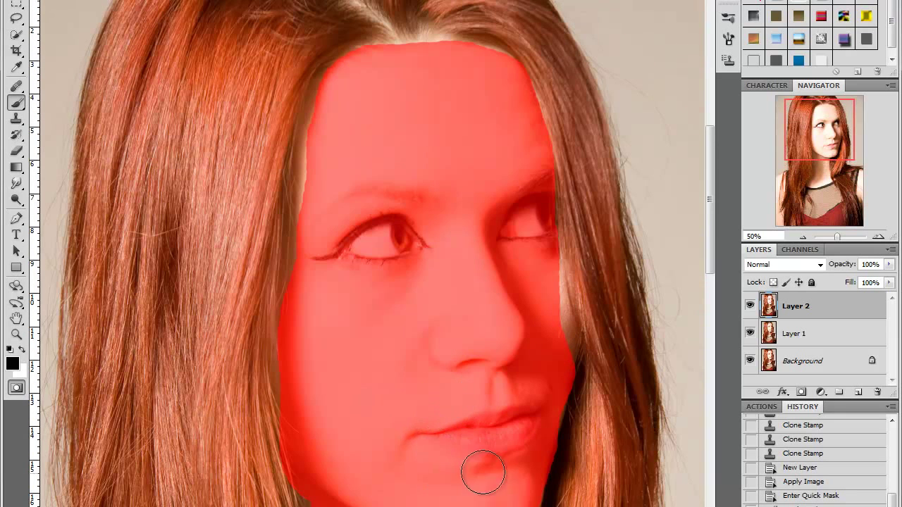
pyautogui.scroll(2, 421, 343)
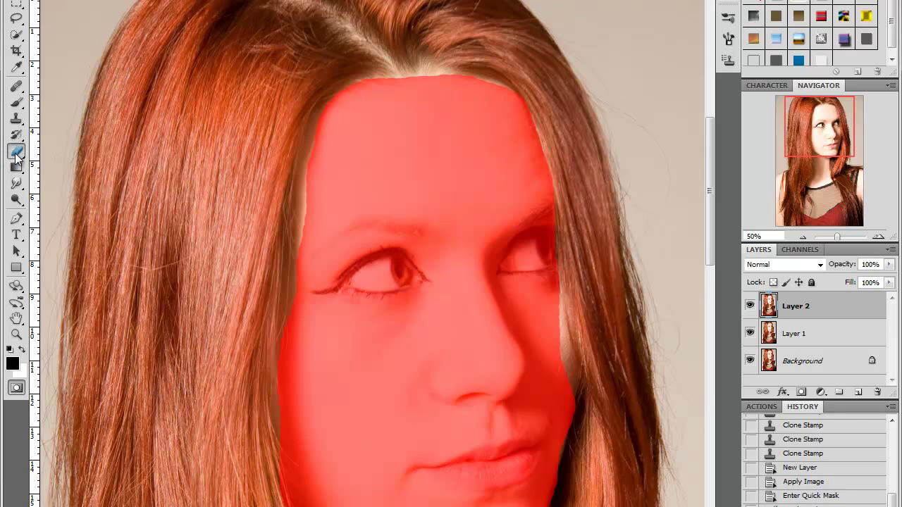
pyautogui.moveTo(17, 155); pyautogui.dragTo(76, 149)
# Step: Set the Eraser brush to 73 px with 0% hardness
pyautogui.rightClick(385, 192)
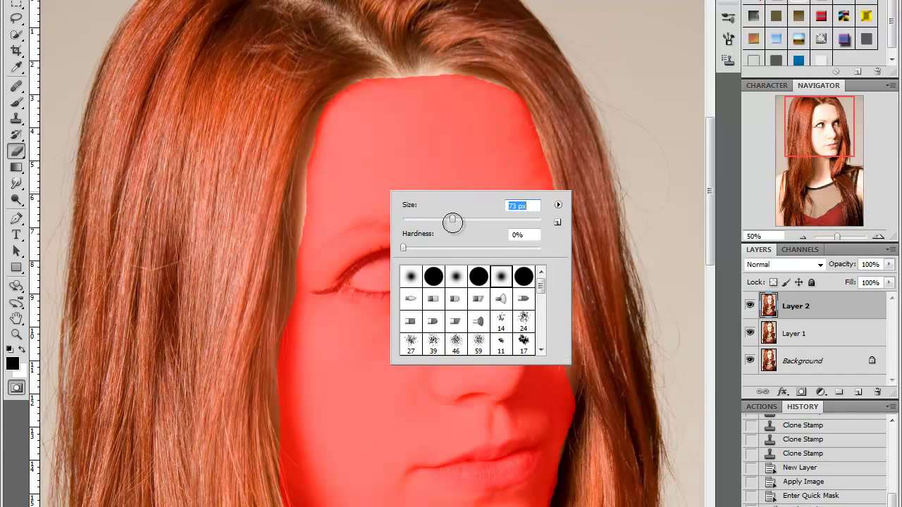
pyautogui.press('Return')
pyautogui.rightClick(374, 183)
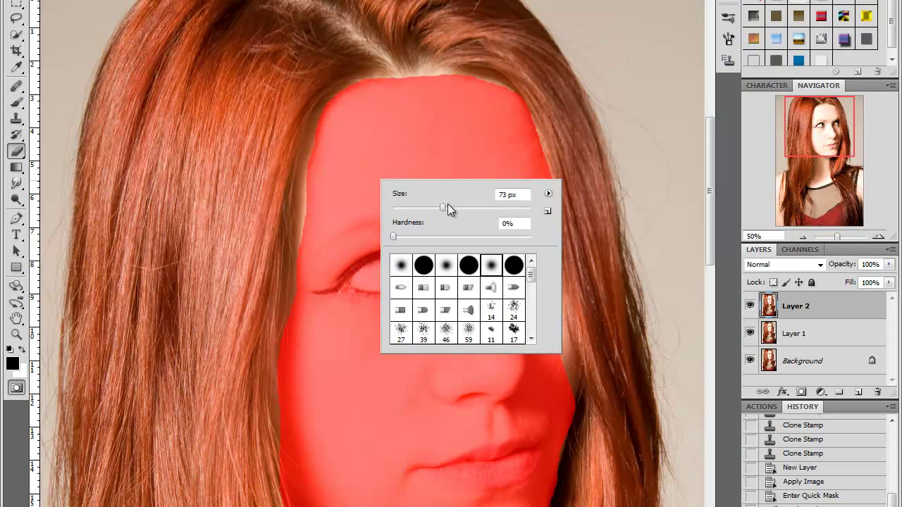
pyautogui.press('Return')
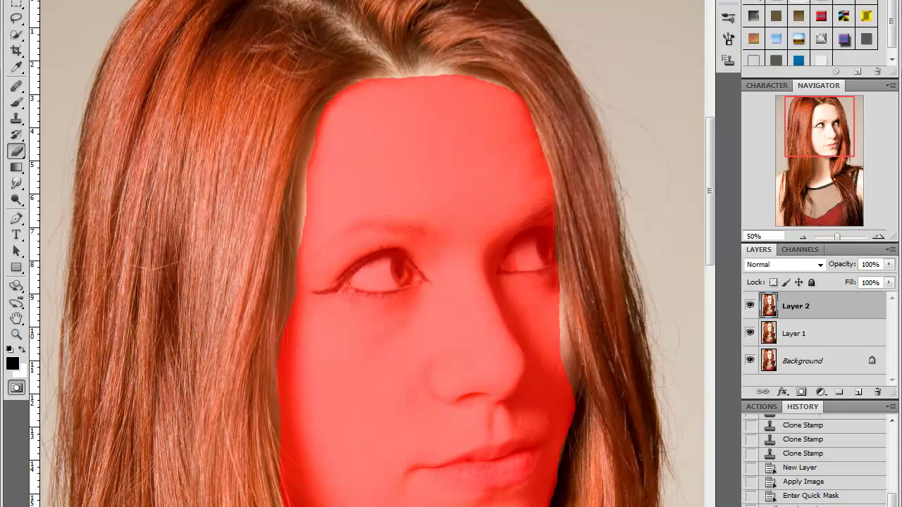
# Step: Erase the quick mask from the left eye, both eyebrows, nose bridge and nostril
pyautogui.moveTo(323, 286)
pyautogui.mouseDown()
pyautogui.moveTo(383, 291)
pyautogui.moveTo(421, 280)
pyautogui.moveTo(390, 257)
pyautogui.moveTo(411, 236)
pyautogui.moveTo(359, 235)
pyautogui.moveTo(330, 247)
pyautogui.moveTo(344, 234)
pyautogui.moveTo(428, 237)
pyautogui.mouseUp()
pyautogui.moveTo(486, 243)
pyautogui.mouseDown()
pyautogui.moveTo(503, 246)
pyautogui.moveTo(528, 210)
pyautogui.moveTo(561, 206)
pyautogui.moveTo(518, 271)
pyautogui.moveTo(551, 229)
pyautogui.mouseUp()
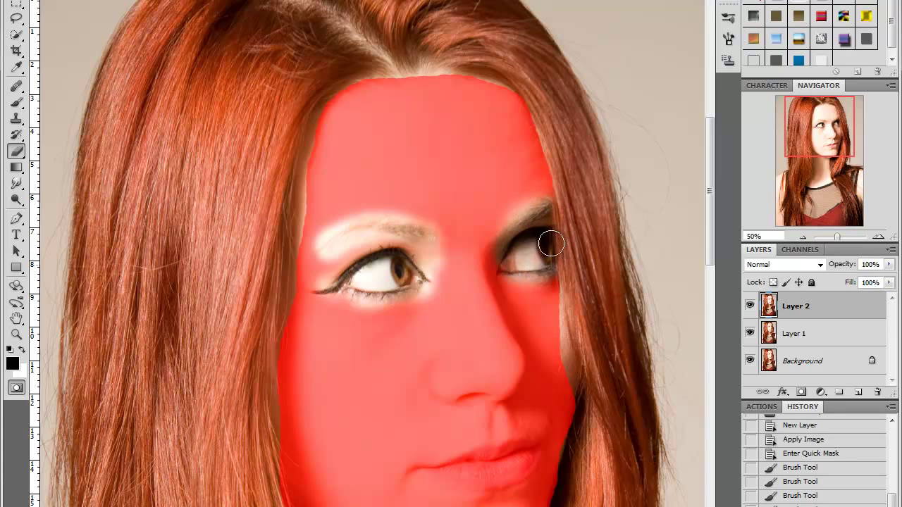
pyautogui.moveTo(473, 256); pyautogui.dragTo(523, 359)
pyautogui.moveTo(500, 402)
pyautogui.mouseDown()
pyautogui.moveTo(447, 407)
pyautogui.moveTo(421, 345)
pyautogui.mouseUp()
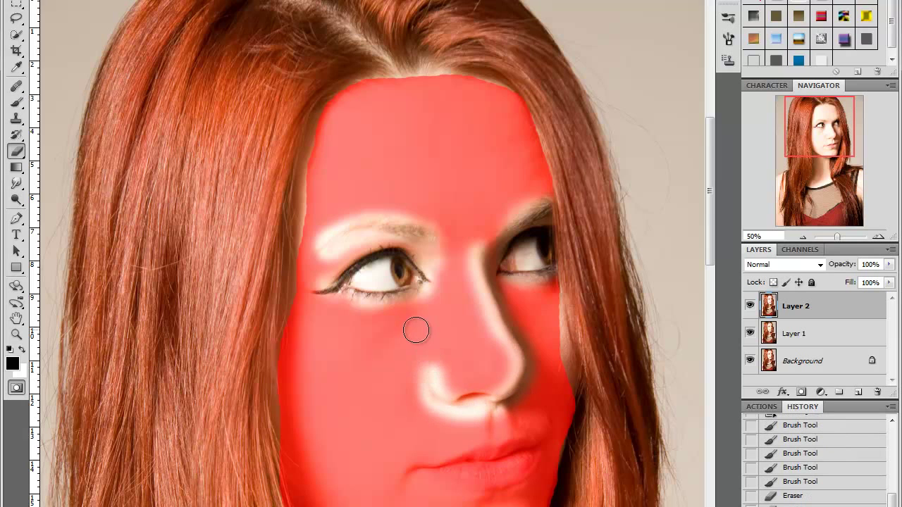
# Step: Erase the quick mask from the upper lip line and along the jaw edge
pyautogui.scroll(-3, 422, 345)
pyautogui.moveTo(451, 391)
pyautogui.mouseDown()
pyautogui.moveTo(413, 397)
pyautogui.moveTo(532, 367)
pyautogui.moveTo(498, 392)
pyautogui.moveTo(447, 399)
pyautogui.moveTo(493, 401)
pyautogui.moveTo(534, 386)
pyautogui.mouseUp()
pyautogui.scroll(-1, 499, 372)
pyautogui.scroll(-3, 451, 359)
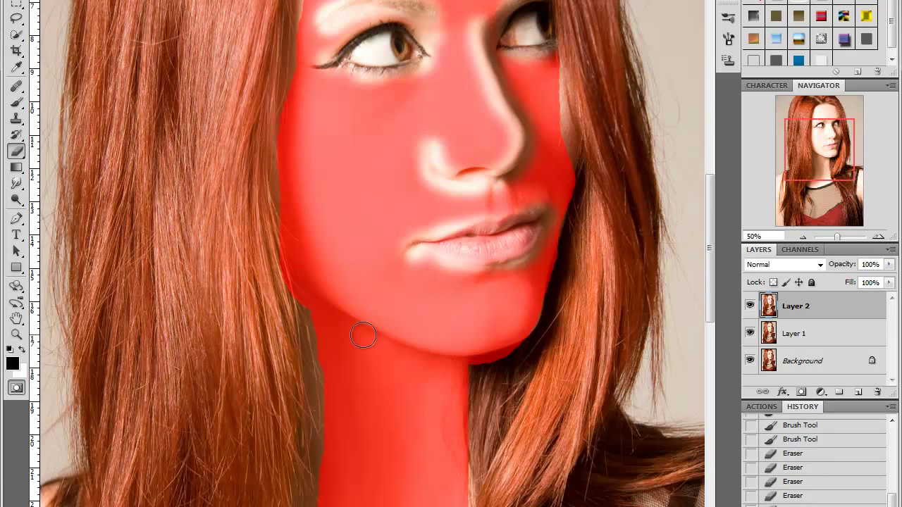
pyautogui.moveTo(291, 265)
pyautogui.mouseDown()
pyautogui.moveTo(332, 310)
pyautogui.moveTo(368, 332)
pyautogui.moveTo(466, 363)
pyautogui.mouseUp()
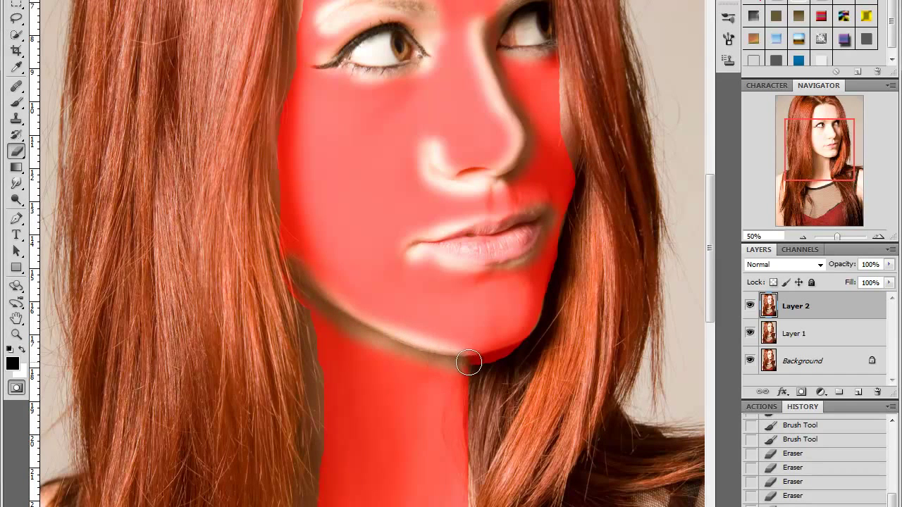
# Step: Erase the quick mask along the left and right forehead hairline
pyautogui.scroll(3, 601, 181)
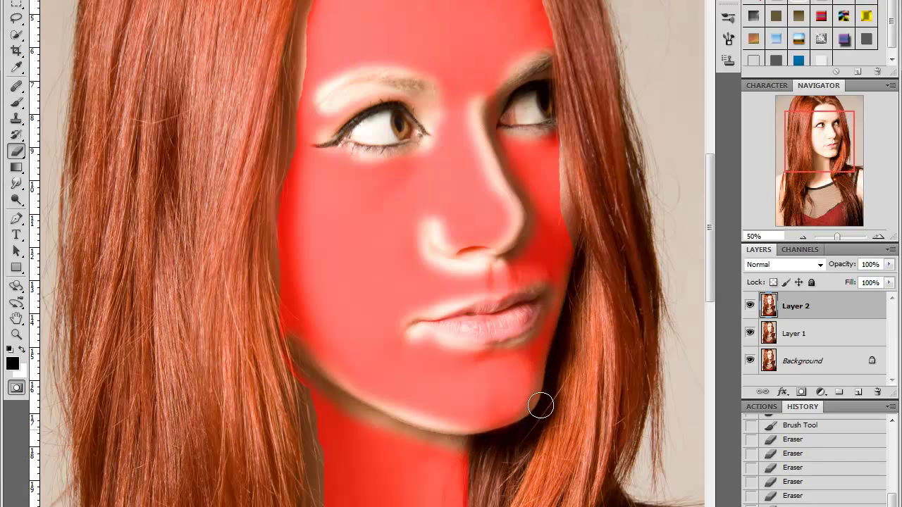
pyautogui.scroll(2, 600, 143)
pyautogui.moveTo(561, 98)
pyautogui.mouseDown()
pyautogui.moveTo(525, 21)
pyautogui.moveTo(557, 86)
pyautogui.mouseUp()
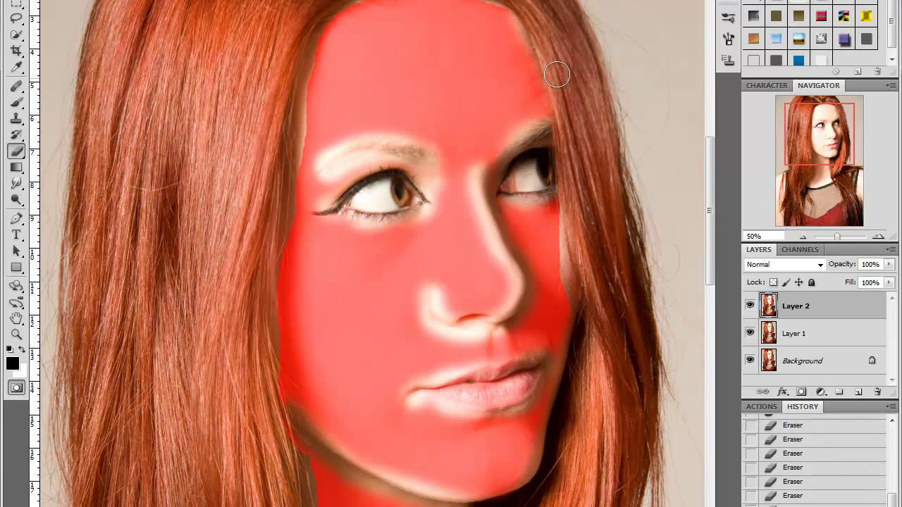
pyautogui.moveTo(341, 6)
pyautogui.mouseDown()
pyautogui.moveTo(298, 45)
pyautogui.moveTo(297, 84)
pyautogui.mouseUp()
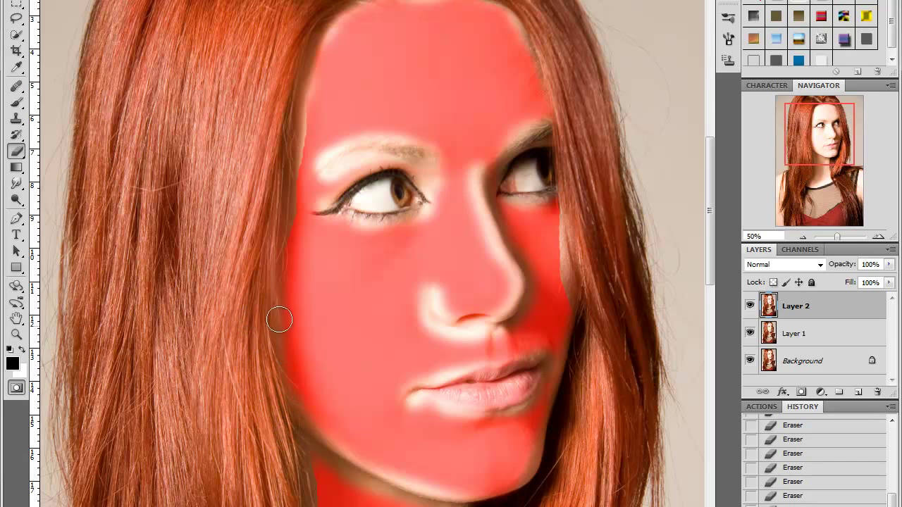
# Step: Erase the mask from the neckline above the collar and both neck edges beside the hair
pyautogui.scroll(-2, 284, 351)
pyautogui.scroll(-3, 275, 296)
pyautogui.scroll(-3, 275, 268)
pyautogui.moveTo(466, 438)
pyautogui.mouseDown()
pyautogui.moveTo(445, 473)
pyautogui.moveTo(279, 497)
pyautogui.mouseUp()
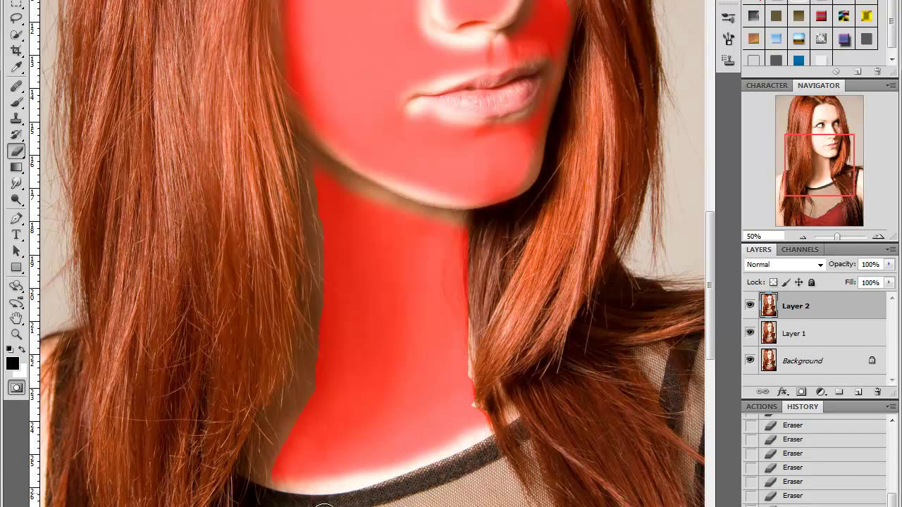
pyautogui.moveTo(530, 461); pyautogui.dragTo(486, 347)
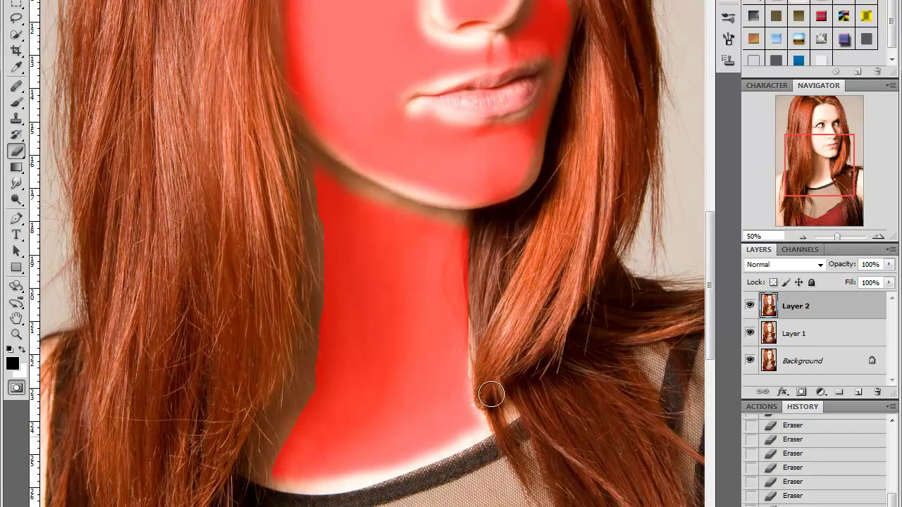
pyautogui.moveTo(493, 421); pyautogui.dragTo(498, 304)
pyautogui.moveTo(479, 219)
pyautogui.mouseDown()
pyautogui.moveTo(451, 257)
pyautogui.moveTo(495, 388)
pyautogui.mouseUp()
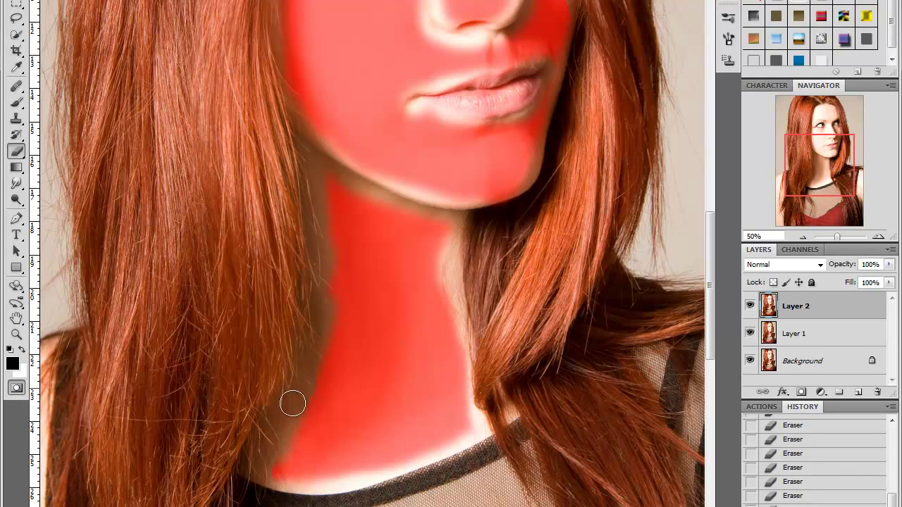
pyautogui.scroll(1, 312, 155)
pyautogui.scroll(3, 280, 143)
pyautogui.scroll(3, 280, 130)
pyautogui.scroll(2, 279, 129)
pyautogui.scroll(1, 280, 130)
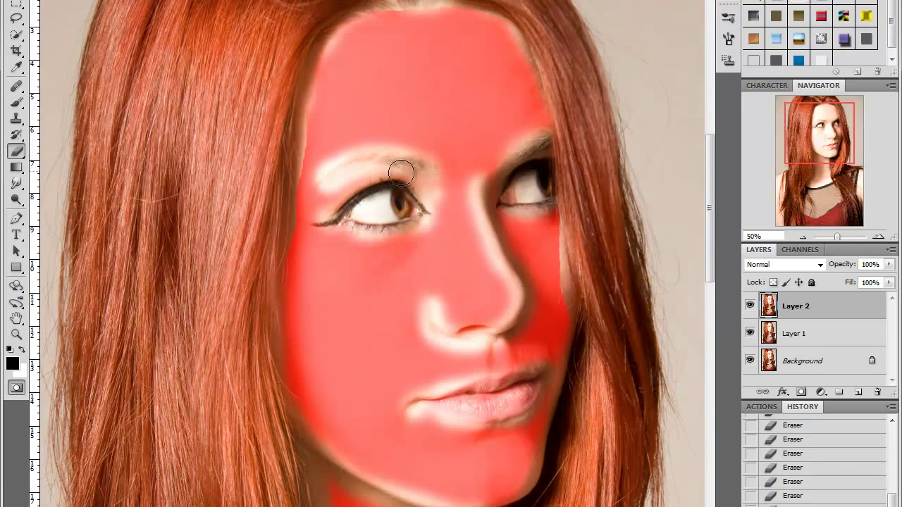
pyautogui.scroll(2, 421, 177)
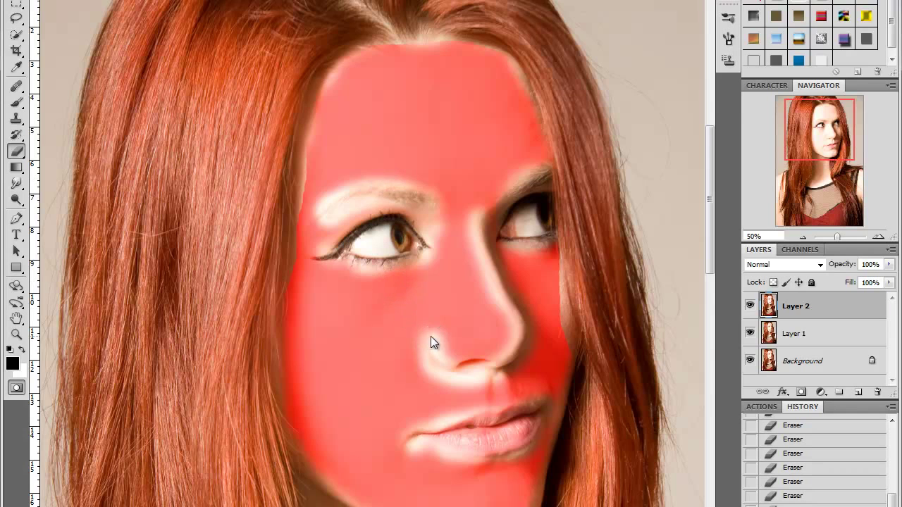
# Step: Toggle Quick Mask off and on to check the painted skin coverage
pyautogui.press('q')
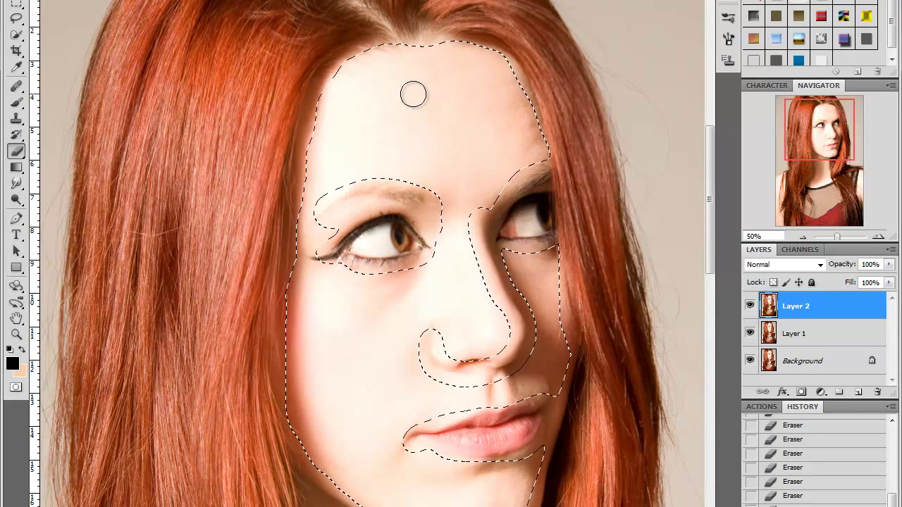
pyautogui.scroll(-1, 437, 307)
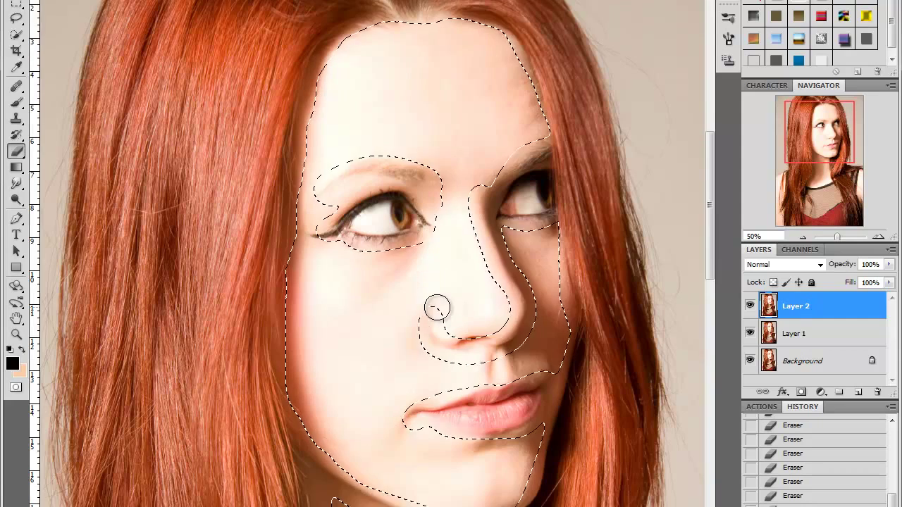
pyautogui.scroll(1, 332, 282)
pyautogui.press('q')
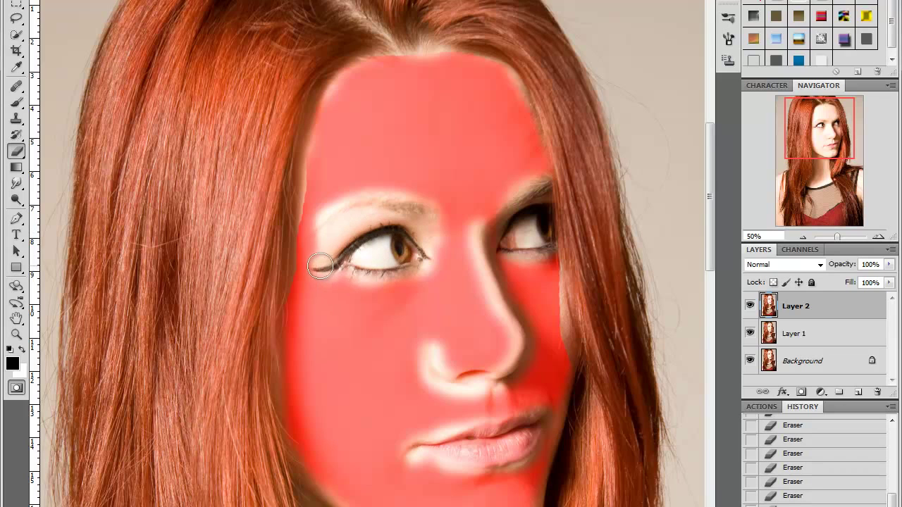
pyautogui.press('q')
pyautogui.scroll(-5, 383, 212)
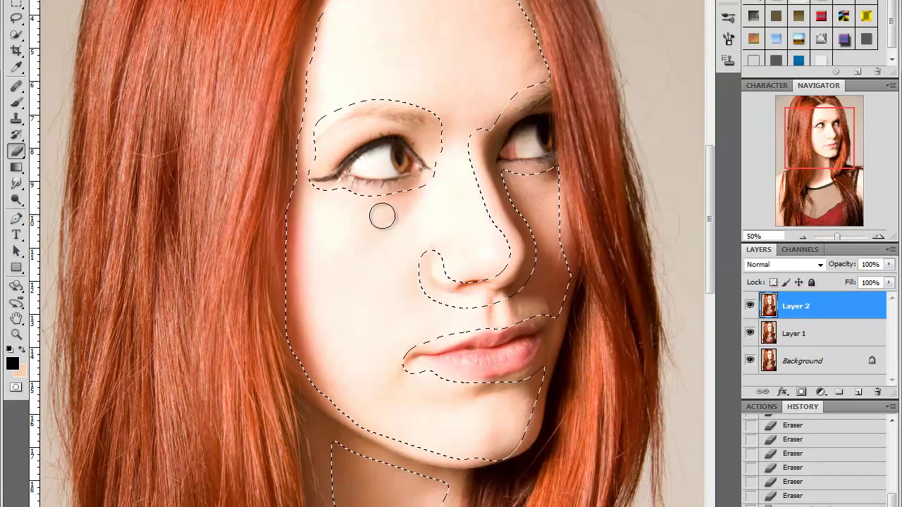
pyautogui.scroll(-3, 382, 211)
pyautogui.scroll(-2, 382, 216)
pyautogui.scroll(-5, 383, 211)
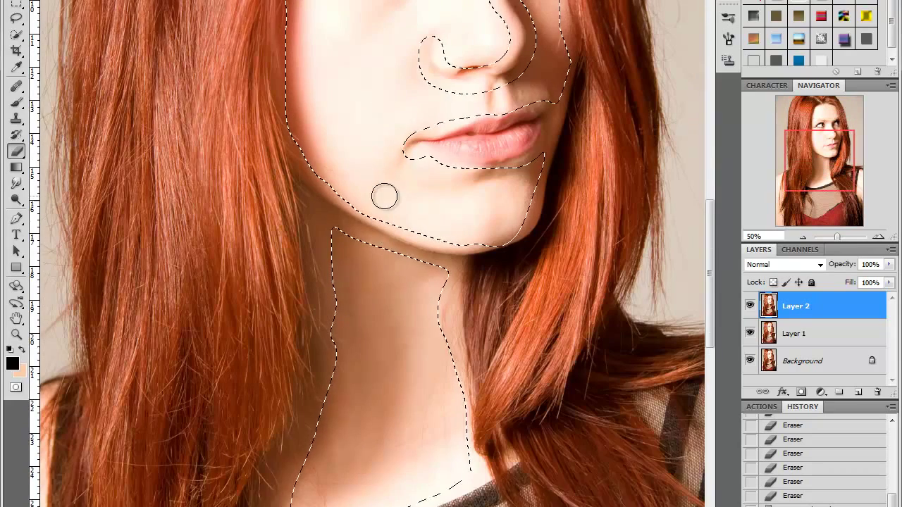
pyautogui.scroll(3, 383, 196)
pyautogui.scroll(4, 384, 197)
pyautogui.scroll(2, 384, 196)
pyautogui.scroll(1, 384, 197)
pyautogui.scroll(2, 384, 196)
pyautogui.scroll(2, 384, 197)
pyautogui.scroll(1, 384, 196)
pyautogui.scroll(-1, 384, 196)
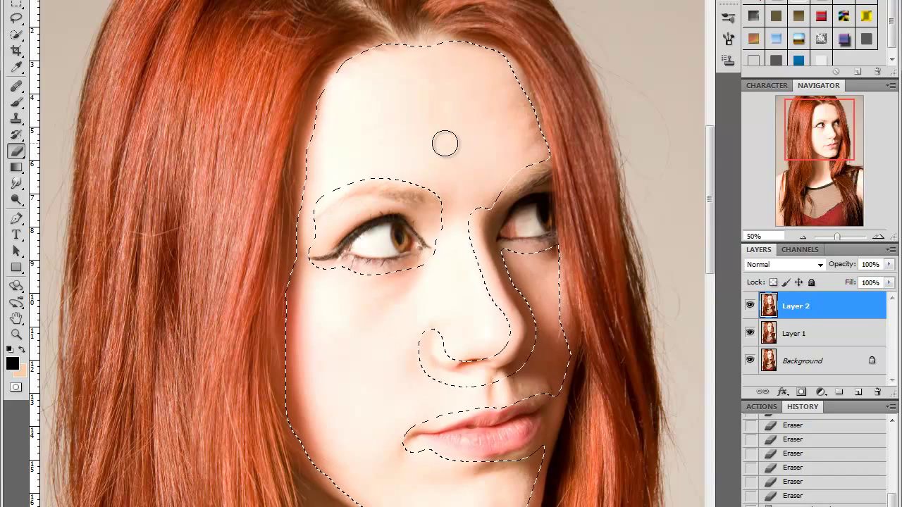
# Step: Leave Quick Mask with the face and neck skin selected, then open the Filter menu
pyautogui.press('q')
pyautogui.scroll(1, 449, 198)
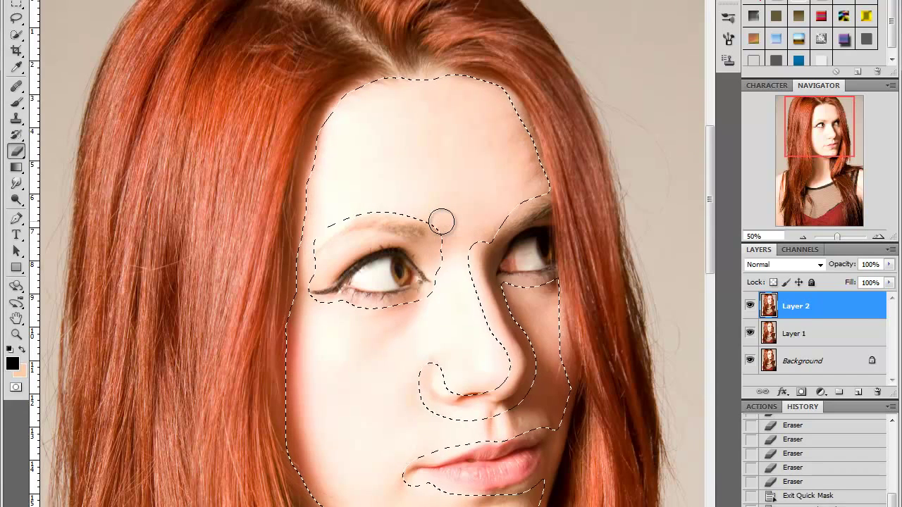
pyautogui.scroll(-2, 439, 211)
pyautogui.scroll(-2, 442, 217)
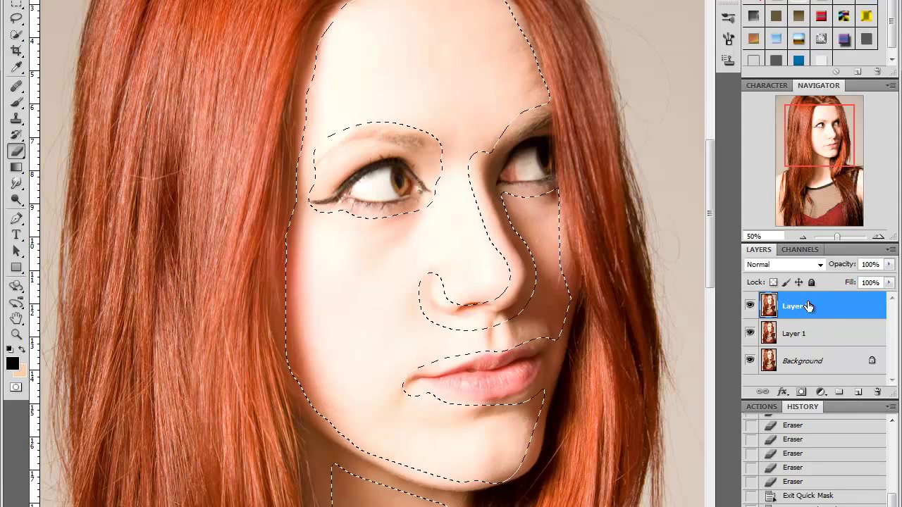
pyautogui.click(176, 2)
pyautogui.moveTo(179, 56)
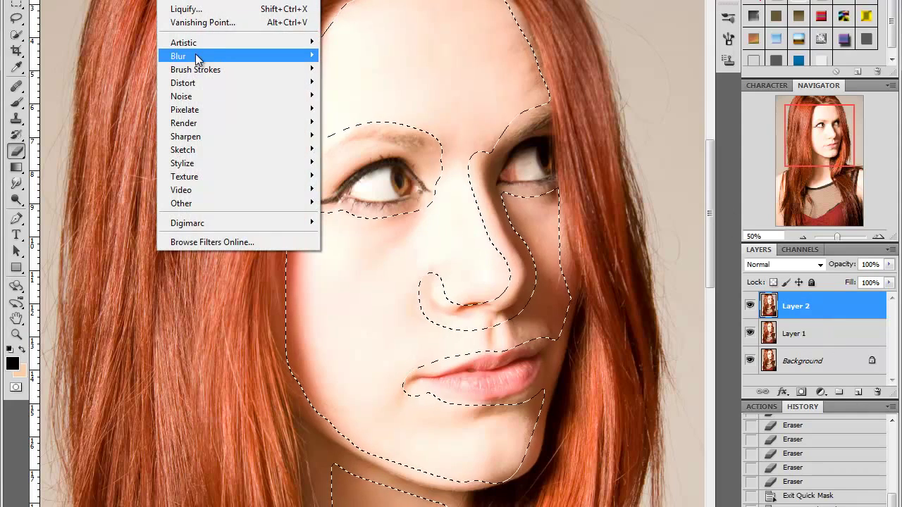
# Step: Blur Layer 2's selected skin with a 20-pixel Gaussian Blur, deselect, and review the face
pyautogui.click(348, 109)
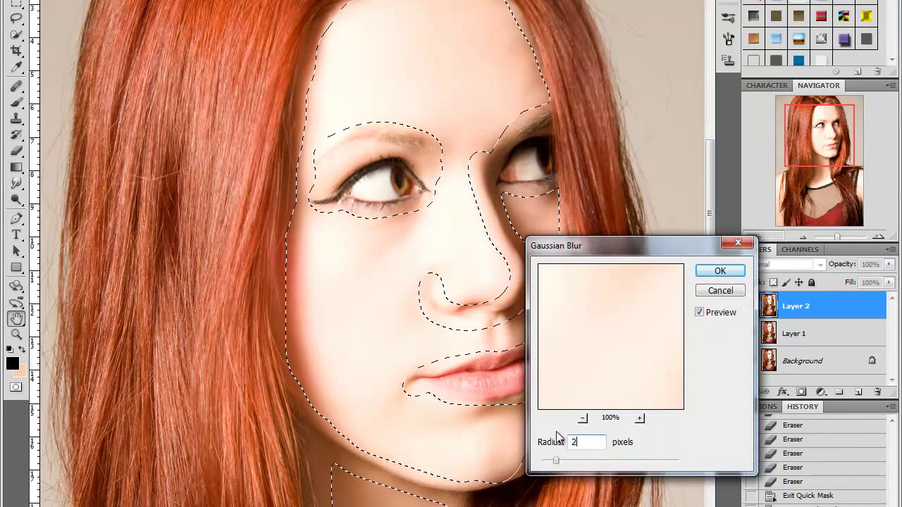
pyautogui.click(720, 272)
pyautogui.click(515, 231)
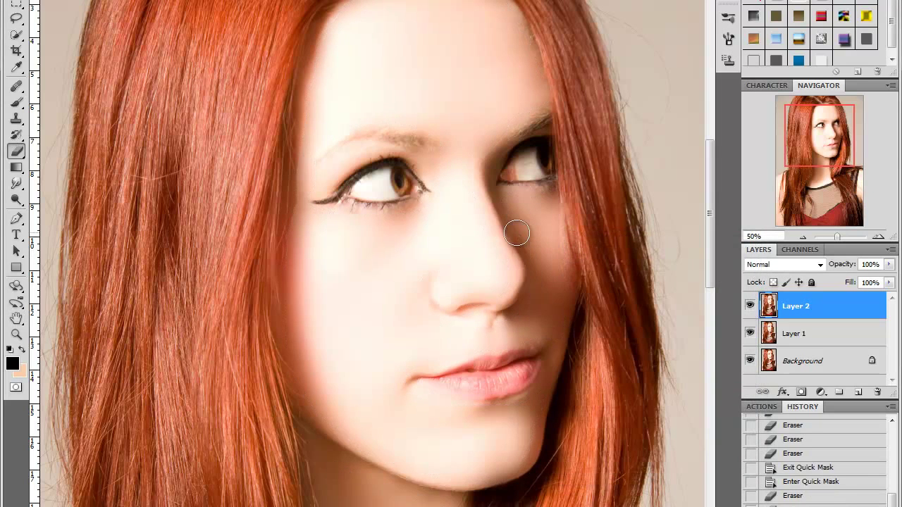
pyautogui.scroll(3, 516, 231)
pyautogui.scroll(-2, 517, 237)
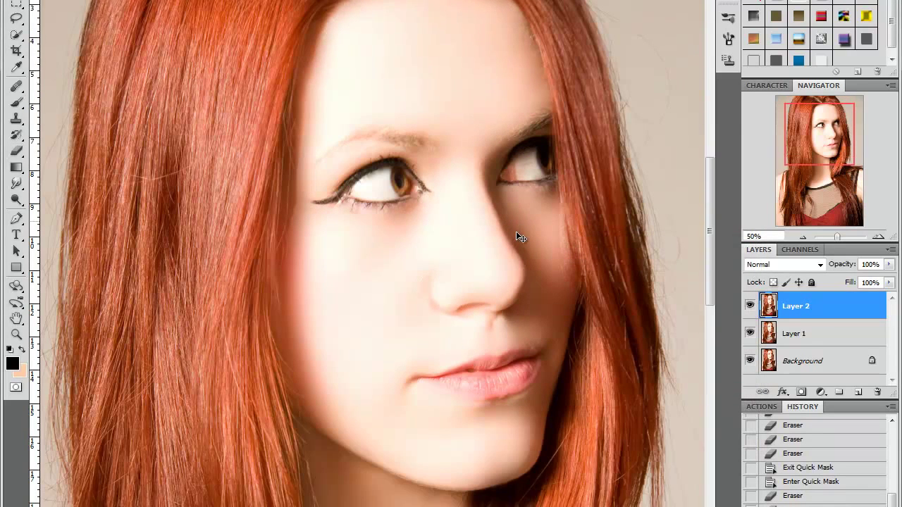
pyautogui.scroll(-4, 516, 237)
pyautogui.scroll(-2, 516, 237)
pyautogui.scroll(-2, 517, 237)
pyautogui.scroll(1, 517, 237)
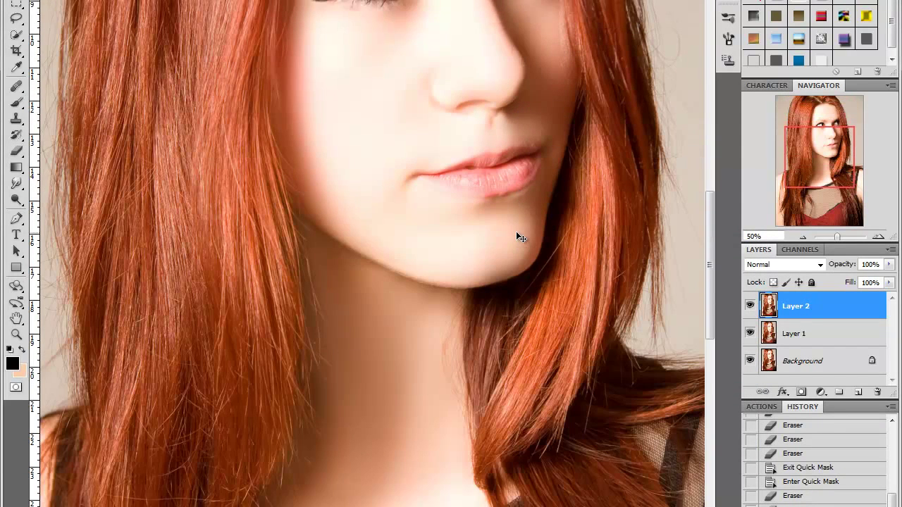
pyautogui.scroll(2, 516, 237)
pyautogui.scroll(1, 517, 237)
pyautogui.scroll(4, 517, 237)
pyautogui.scroll(4, 520, 237)
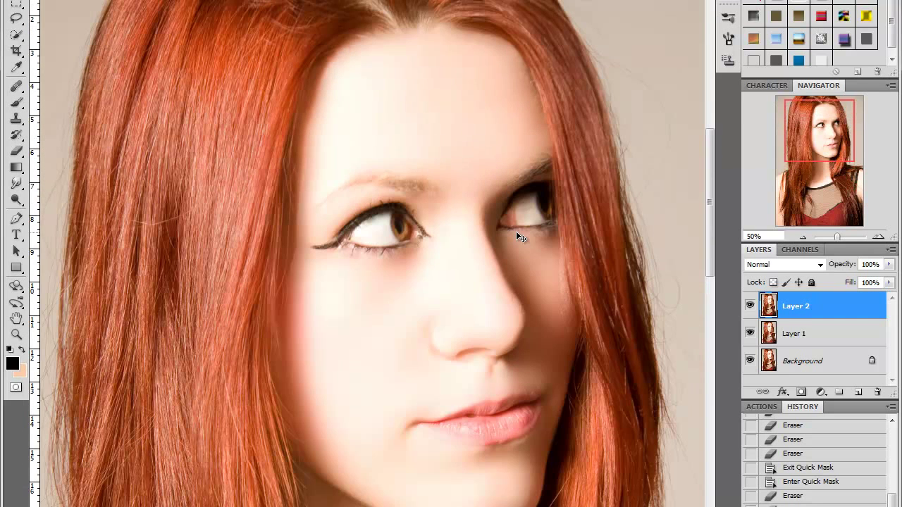
pyautogui.scroll(2, 520, 237)
pyautogui.scroll(-1, 520, 238)
pyautogui.scroll(-1, 520, 238)
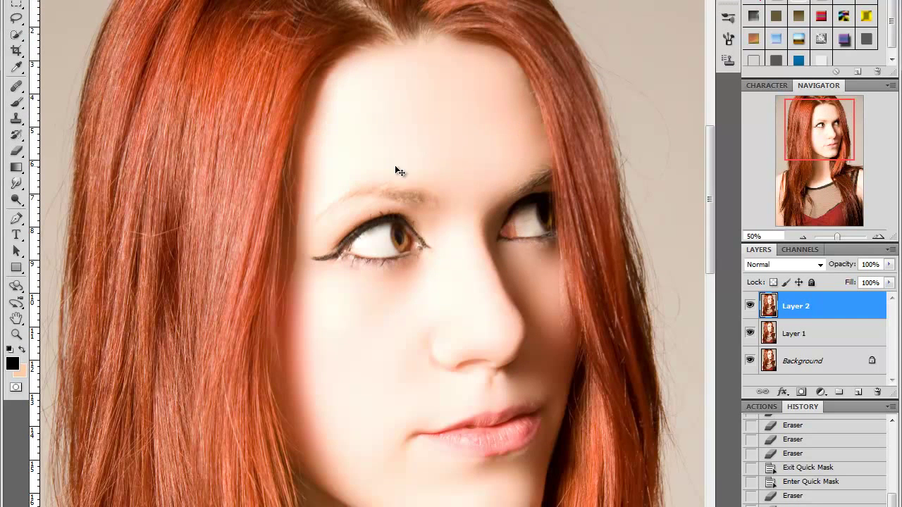
# Step: Set Layer 2 opacity to 75% and choose a soft round 110 px eraser
pyautogui.click(890, 265)
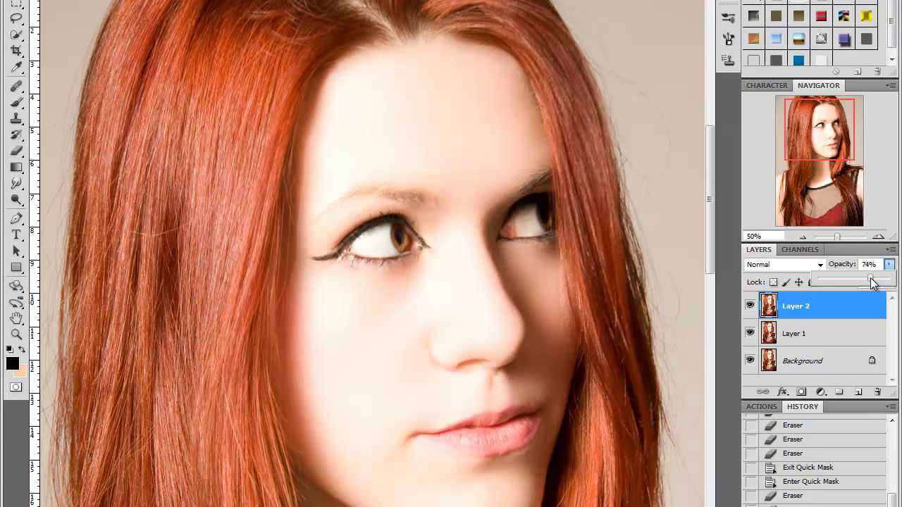
pyautogui.press('e')
pyautogui.rightClick(291, 259)
pyautogui.click(345, 332)
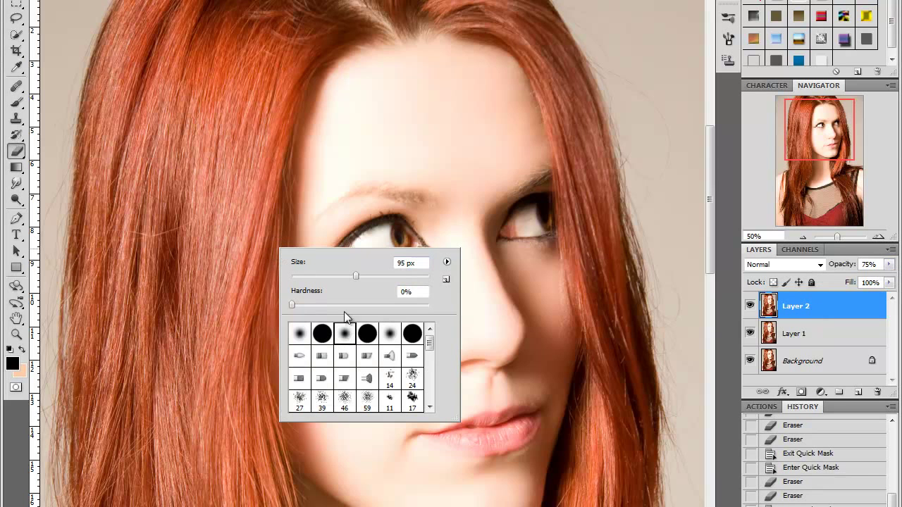
pyautogui.moveTo(357, 276); pyautogui.dragTo(364, 276)
pyautogui.press('Return')
pyautogui.press('q')
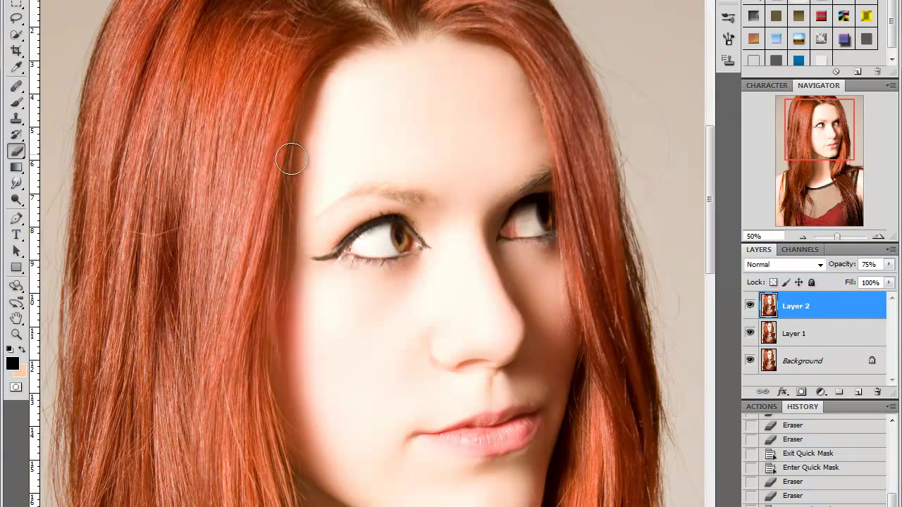
# Step: Erase the blur along the left and right hair edges and the hairline beside the face
pyautogui.moveTo(289, 248)
pyautogui.mouseDown()
pyautogui.moveTo(269, 320)
pyautogui.moveTo(261, 422)
pyautogui.moveTo(303, 502)
pyautogui.mouseUp()
pyautogui.moveTo(567, 488)
pyautogui.mouseDown()
pyautogui.moveTo(597, 388)
pyautogui.moveTo(575, 290)
pyautogui.moveTo(590, 221)
pyautogui.moveTo(590, 146)
pyautogui.moveTo(538, 36)
pyautogui.moveTo(422, 19)
pyautogui.moveTo(454, 15)
pyautogui.mouseUp()
pyautogui.moveTo(346, 30)
pyautogui.mouseDown()
pyautogui.moveTo(282, 125)
pyautogui.moveTo(277, 169)
pyautogui.mouseUp()
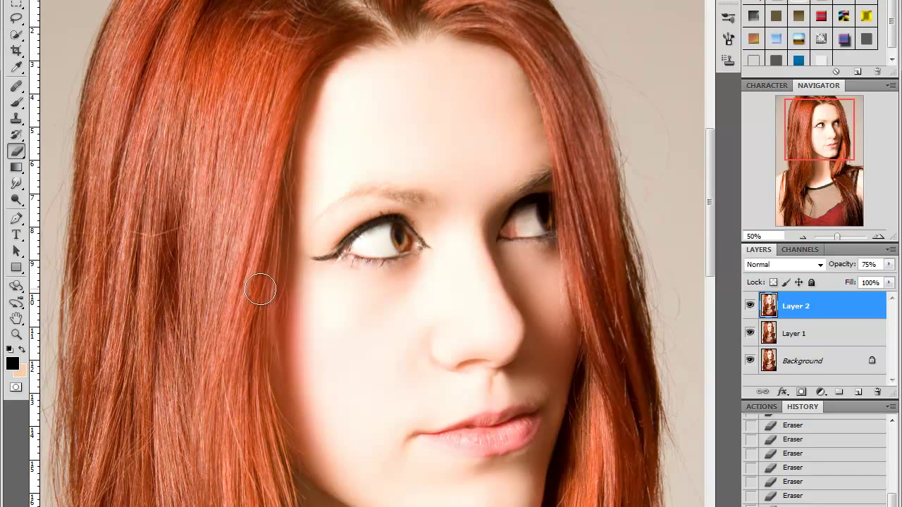
pyautogui.scroll(-3, 262, 286)
pyautogui.scroll(-2, 257, 292)
pyautogui.scroll(-2, 259, 292)
pyautogui.scroll(-3, 312, 261)
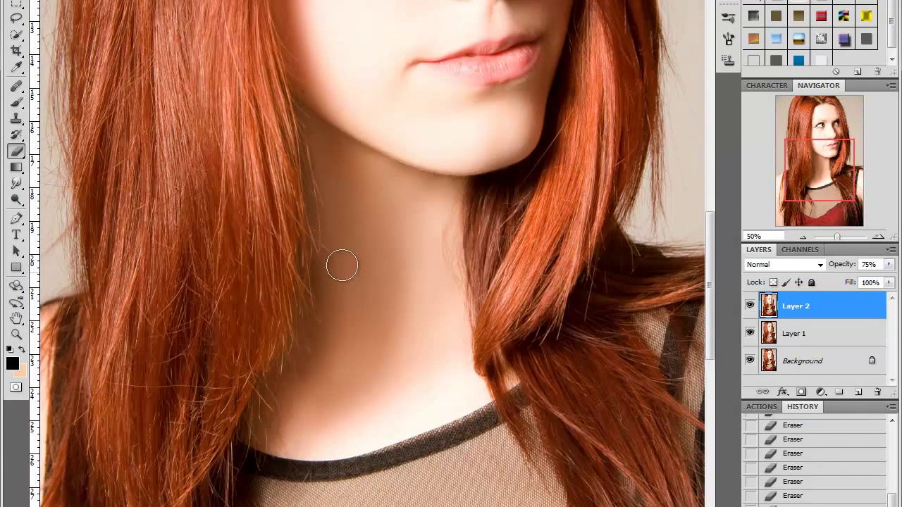
pyautogui.scroll(2, 313, 260)
pyautogui.scroll(1, 488, 298)
pyautogui.scroll(2, 488, 298)
pyautogui.scroll(1, 488, 298)
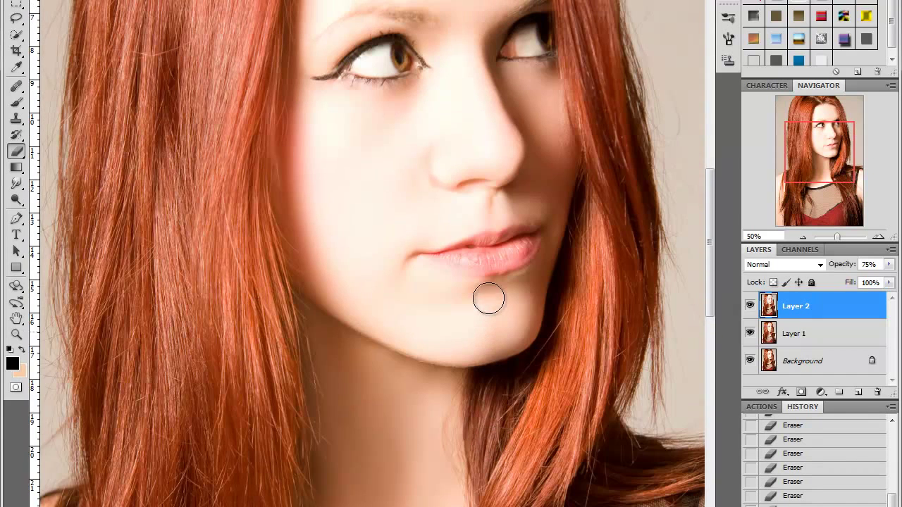
pyautogui.scroll(1, 488, 299)
pyautogui.scroll(2, 489, 298)
pyautogui.scroll(1, 488, 299)
pyautogui.scroll(1, 488, 298)
pyautogui.scroll(1, 489, 298)
pyautogui.scroll(1, 489, 298)
pyautogui.scroll(2, 488, 299)
pyautogui.scroll(1, 489, 298)
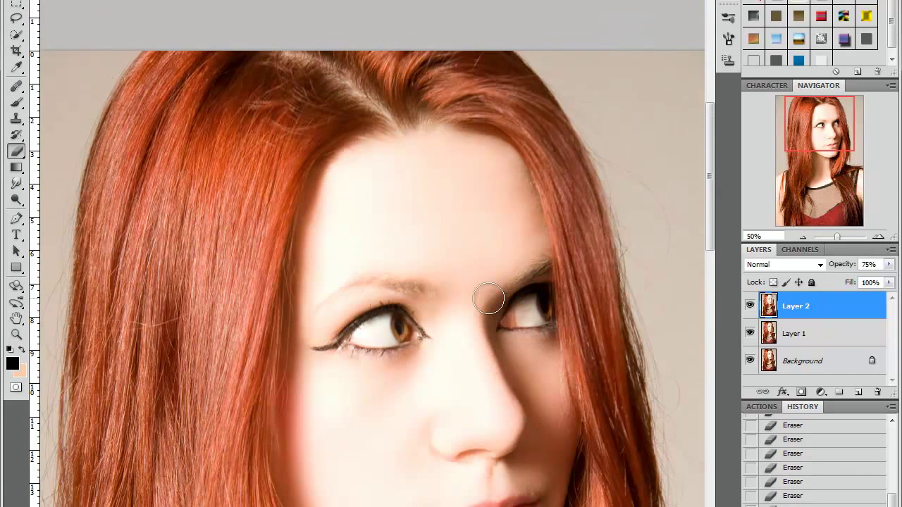
pyautogui.scroll(-2, 489, 299)
pyautogui.scroll(-1, 489, 299)
pyautogui.scroll(-3, 488, 299)
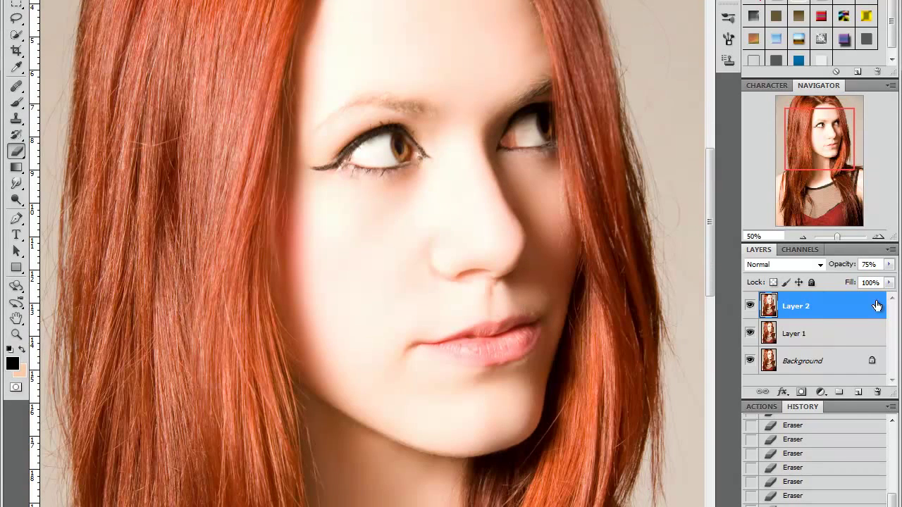
# Step: Add a Curves adjustment layer and pull the RGB highlights and midtones down
pyautogui.click(820, 394)
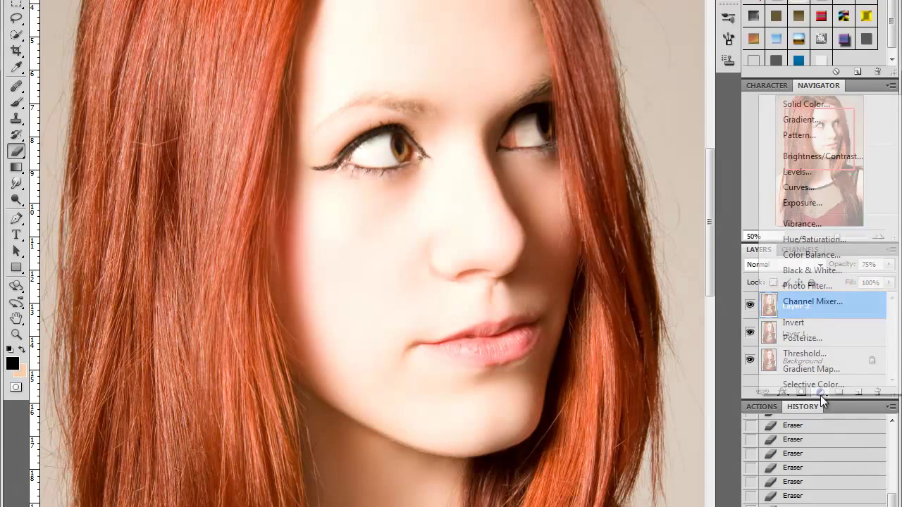
pyautogui.click(801, 187)
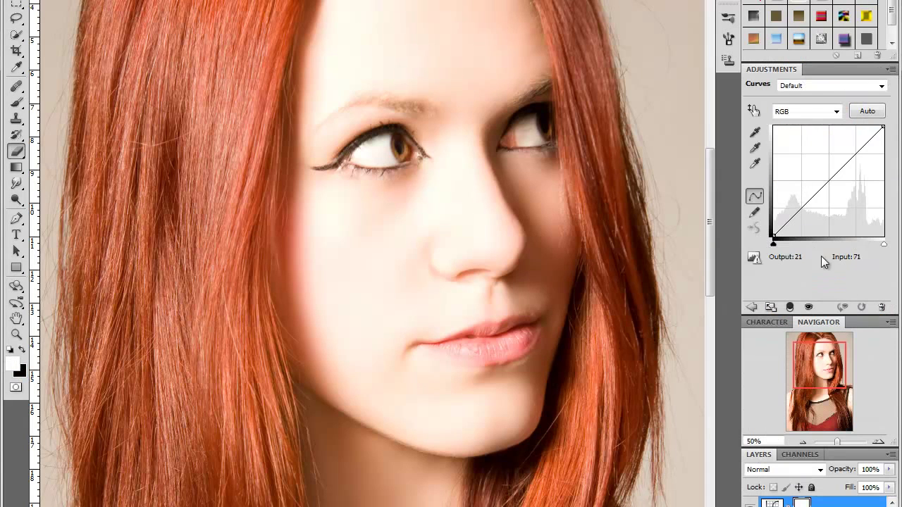
pyautogui.click(836, 111)
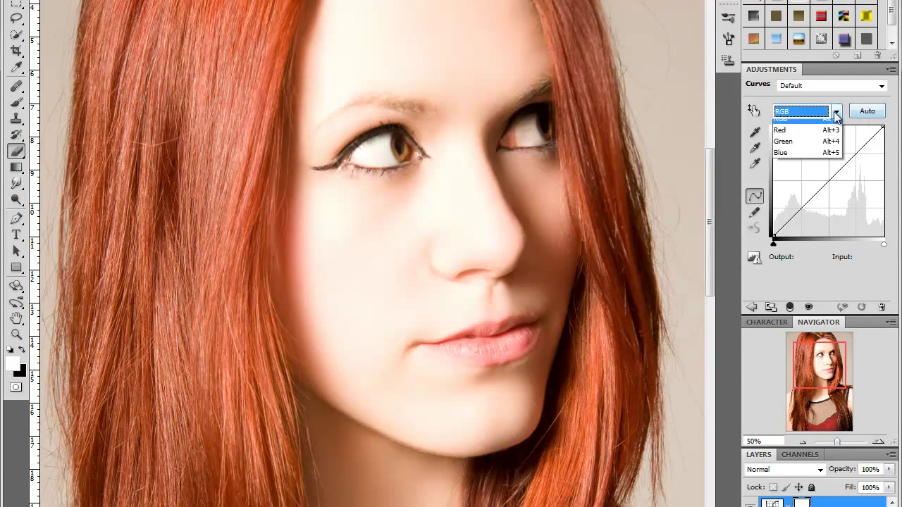
pyautogui.click(828, 136)
pyautogui.click(836, 111)
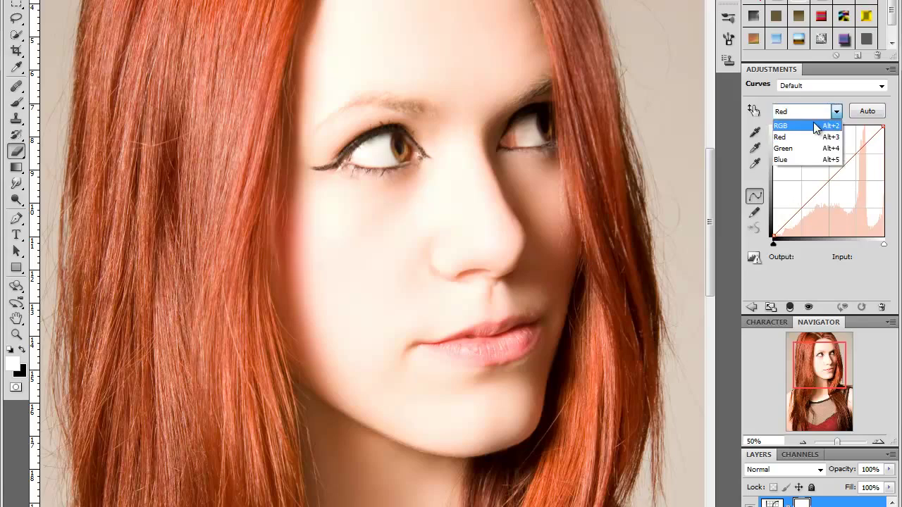
pyautogui.click(813, 124)
pyautogui.moveTo(870, 139); pyautogui.dragTo(869, 146)
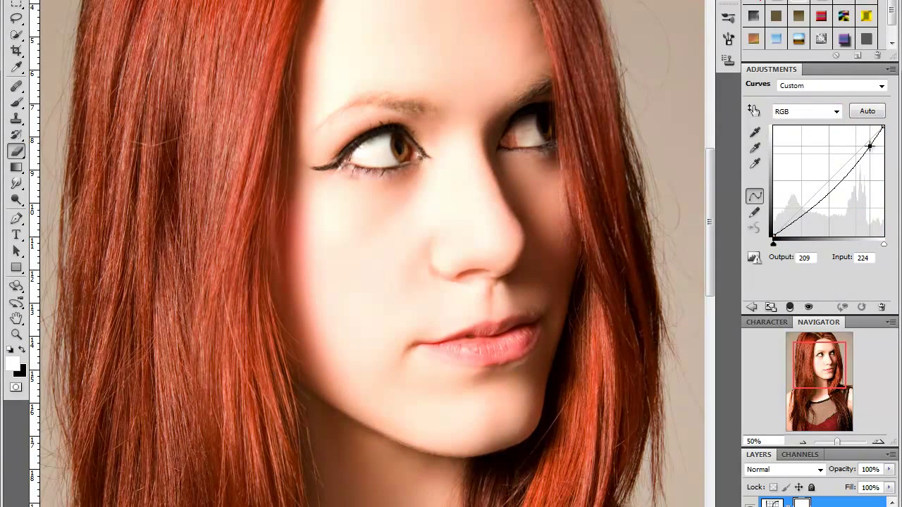
pyautogui.moveTo(825, 198); pyautogui.dragTo(819, 201)
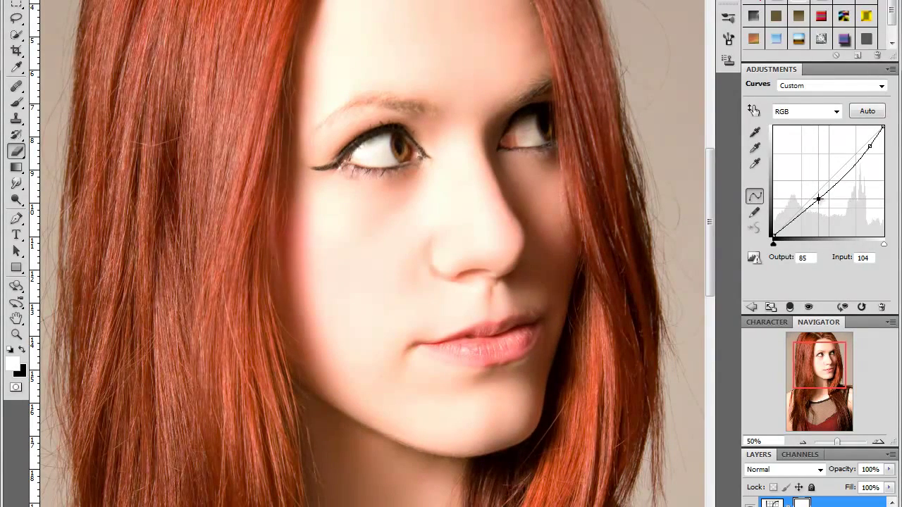
# Step: Lower the Red curve's highlights and shadows and bend the Green curve's upper tones
pyautogui.click(817, 112)
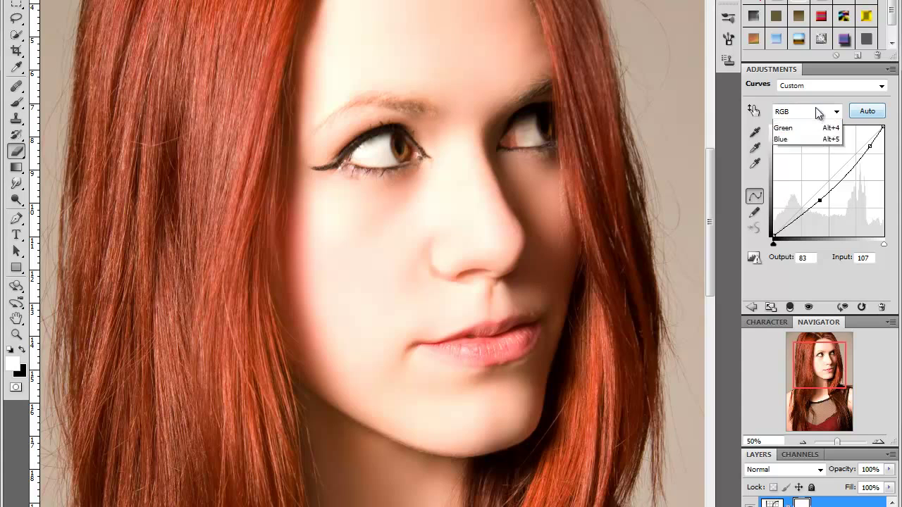
pyautogui.click(788, 146)
pyautogui.click(797, 111)
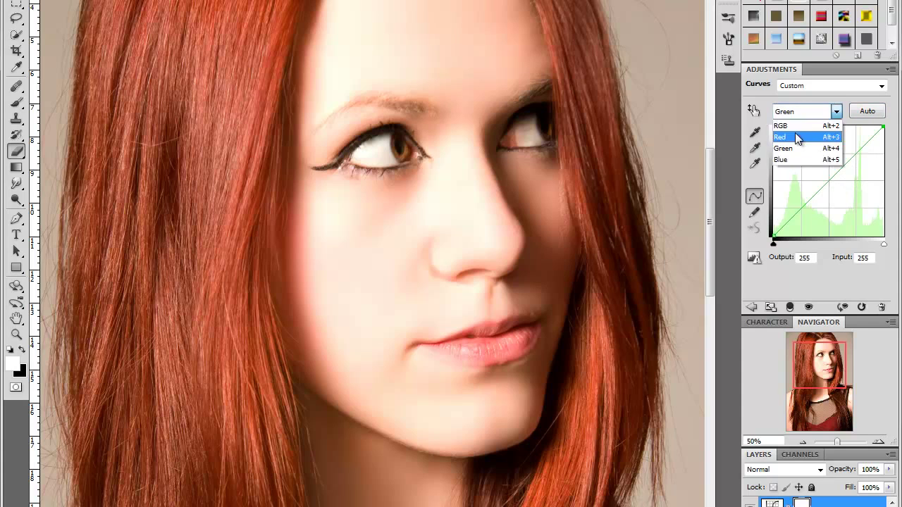
pyautogui.click(795, 131)
pyautogui.moveTo(863, 146); pyautogui.dragTo(862, 150)
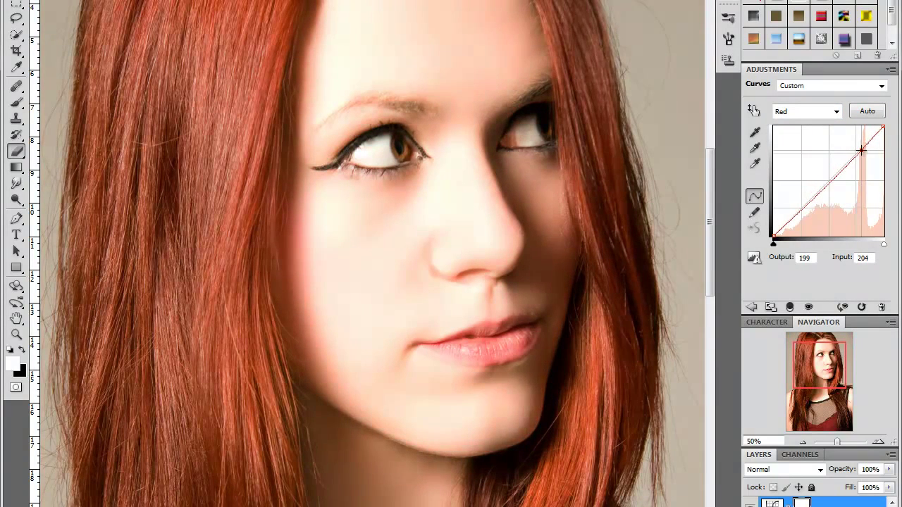
pyautogui.click(807, 202)
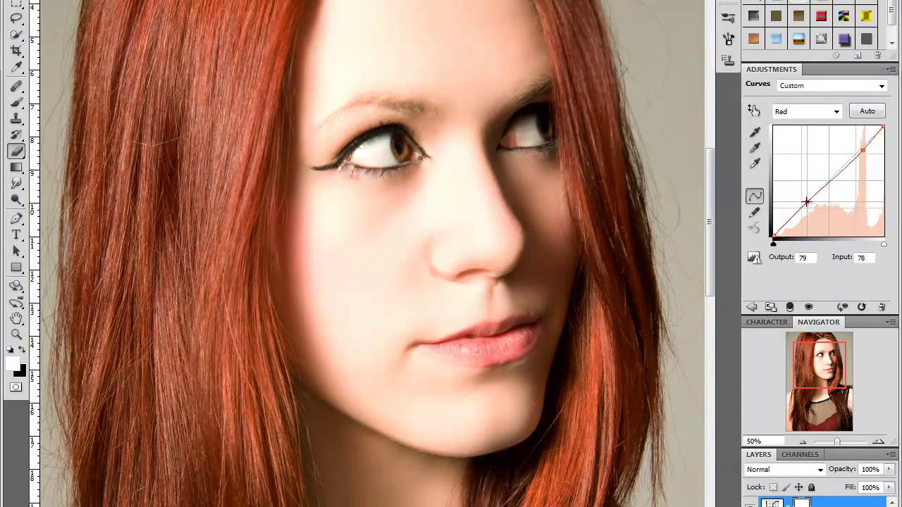
pyautogui.moveTo(806, 202); pyautogui.dragTo(805, 204)
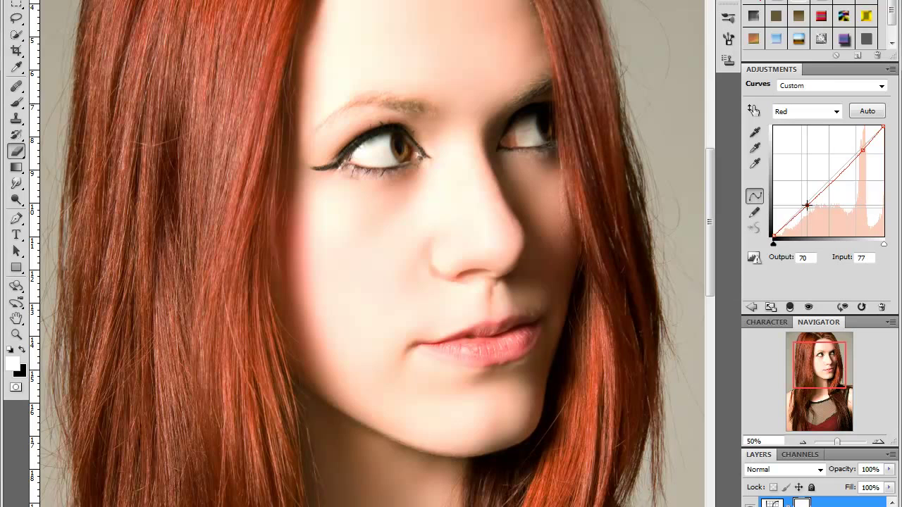
pyautogui.click(832, 114)
pyautogui.click(803, 148)
pyautogui.moveTo(853, 155); pyautogui.dragTo(848, 164)
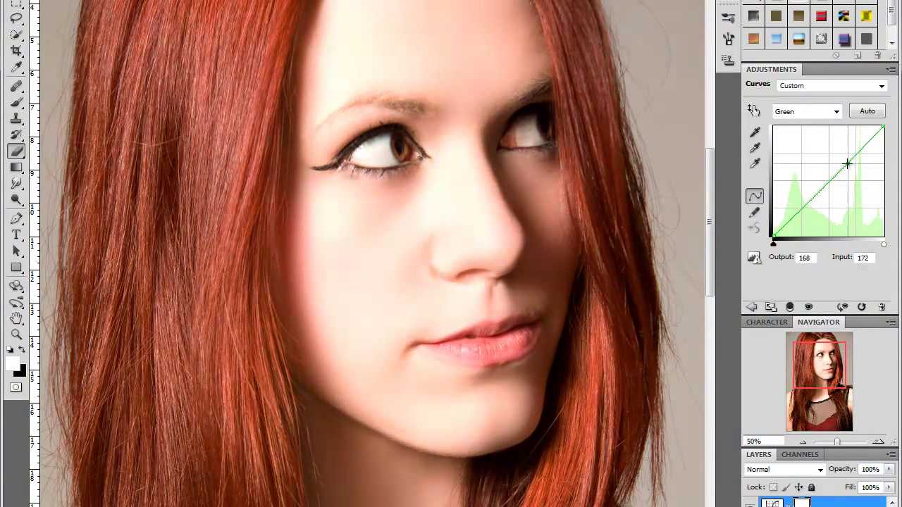
# Step: Auto-correct the curves, reduce Blue, and set the RGB point to input 167, output 150
pyautogui.click(874, 113)
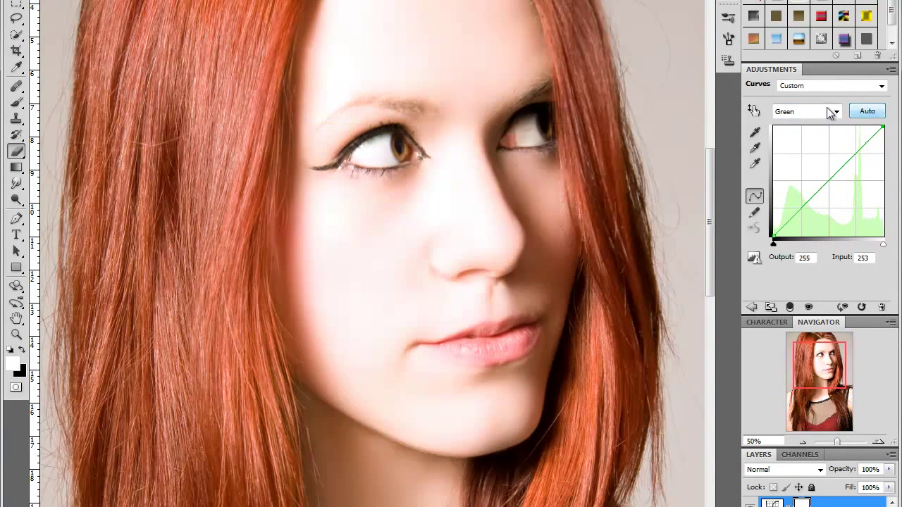
pyautogui.click(817, 112)
pyautogui.click(809, 161)
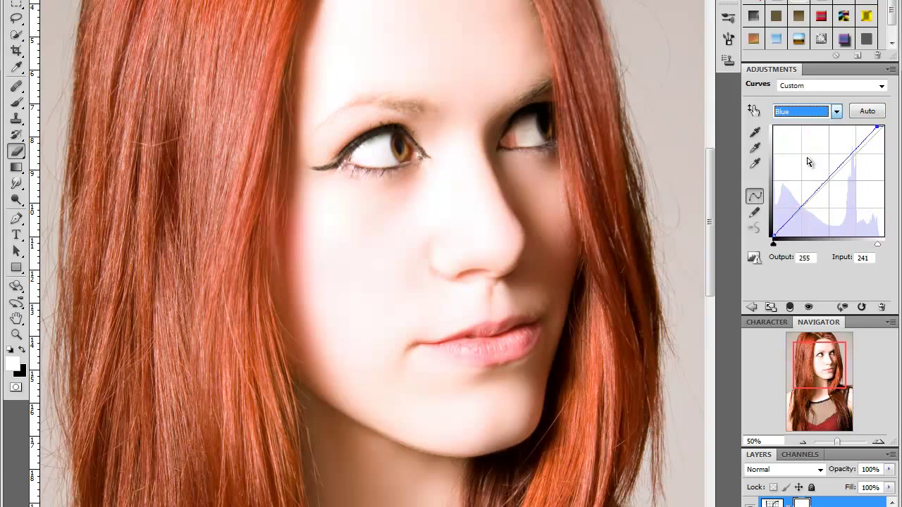
pyautogui.moveTo(846, 157); pyautogui.dragTo(844, 166)
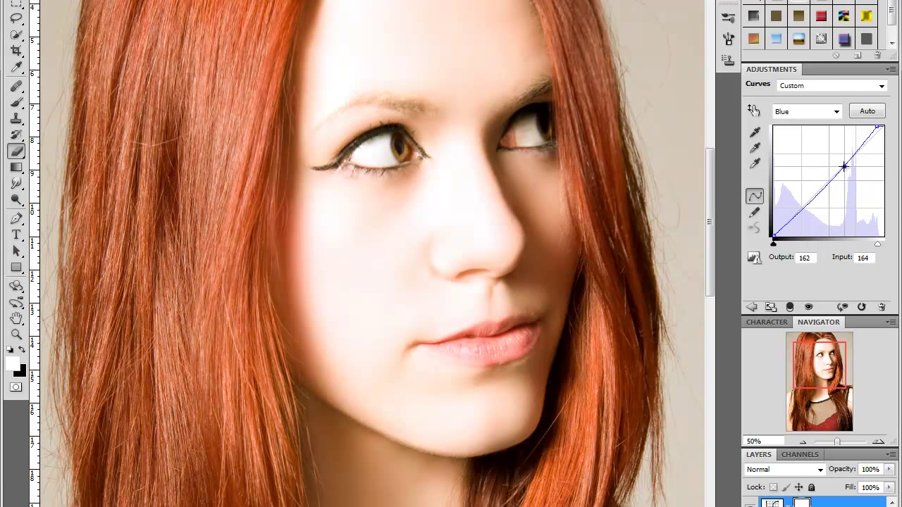
pyautogui.click(803, 111)
pyautogui.click(789, 122)
pyautogui.moveTo(852, 158); pyautogui.dragTo(845, 171)
pyautogui.scroll(-2, 640, 143)
pyautogui.scroll(-3, 639, 143)
pyautogui.scroll(-1, 640, 144)
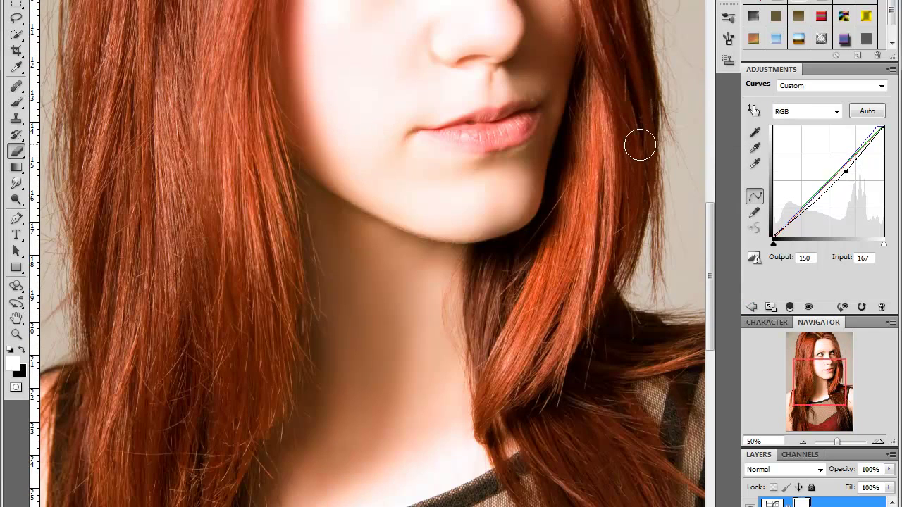
pyautogui.scroll(1, 639, 144)
pyautogui.scroll(2, 643, 145)
pyautogui.scroll(1, 641, 145)
pyautogui.scroll(1, 640, 145)
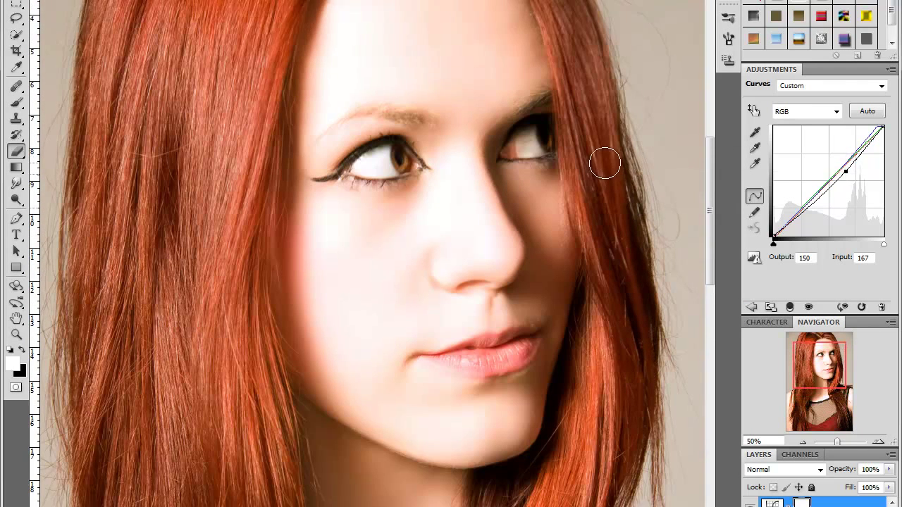
pyautogui.scroll(2, 604, 164)
pyautogui.scroll(1, 604, 162)
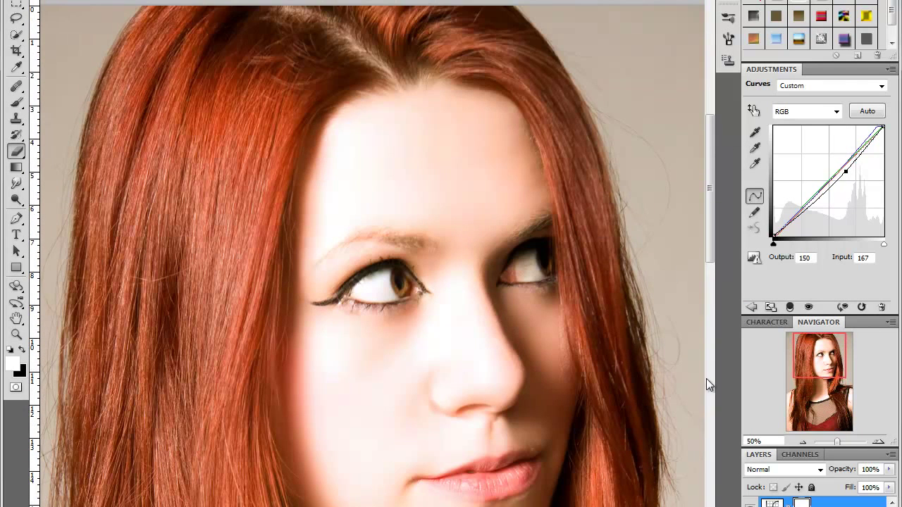
# Step: Add a Levels adjustment layer with output levels set to 0 and 250
pyautogui.click(768, 470)
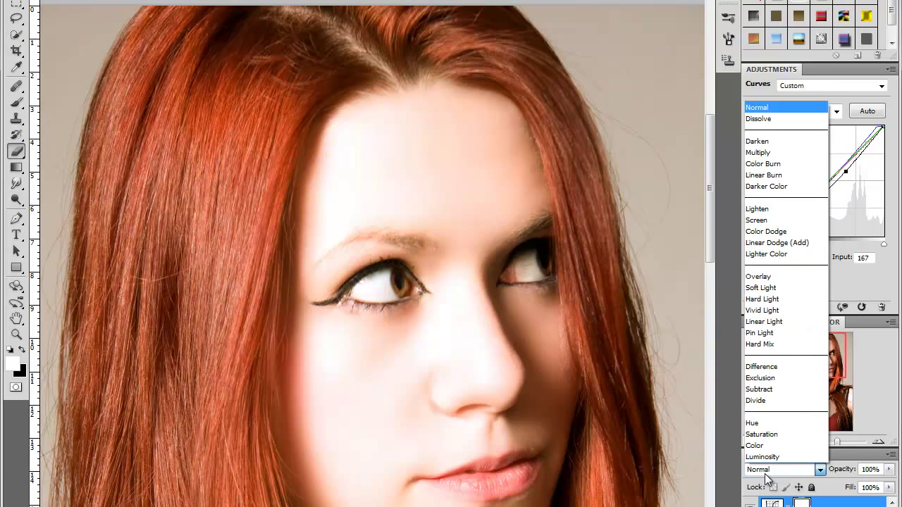
pyautogui.click(767, 475)
pyautogui.press('x')
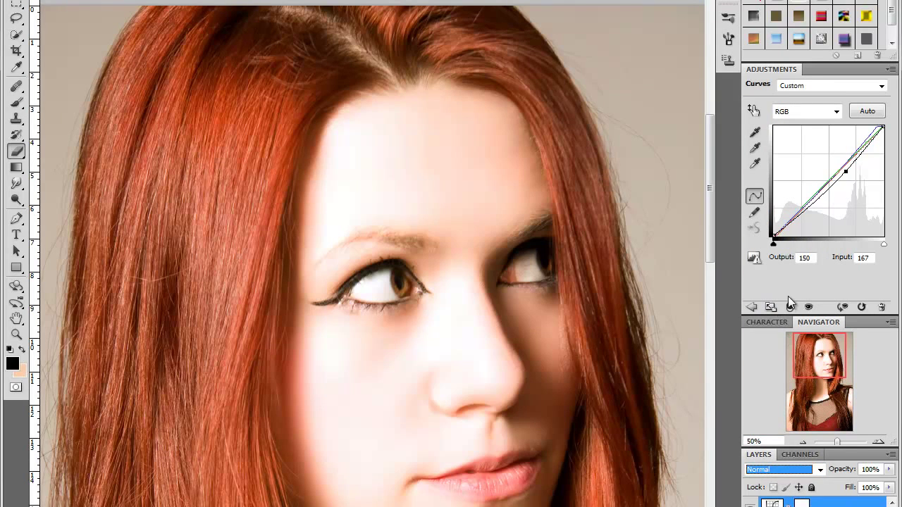
pyautogui.click(761, 506)
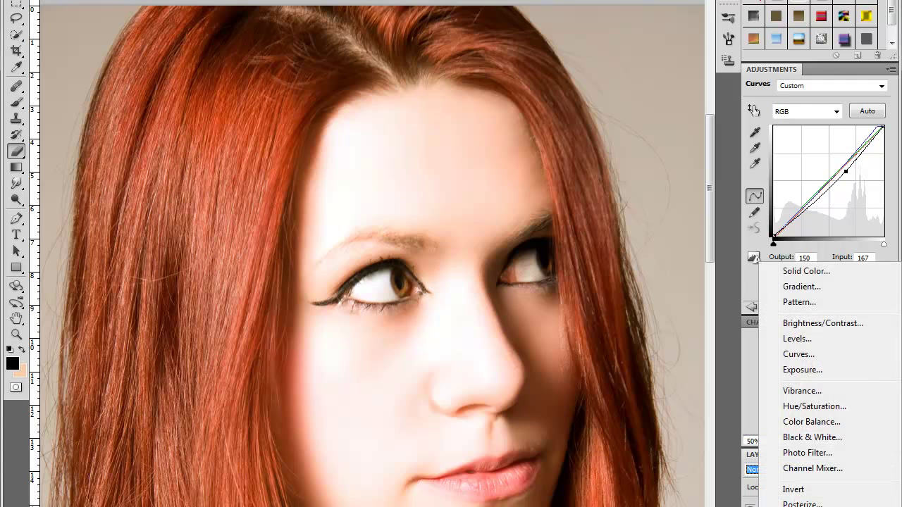
pyautogui.click(812, 339)
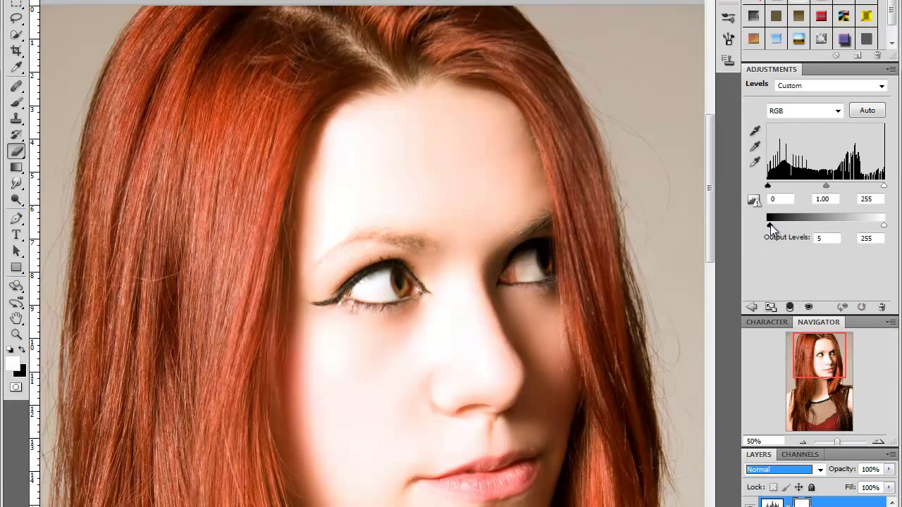
pyautogui.moveTo(772, 229); pyautogui.dragTo(767, 226)
pyautogui.moveTo(884, 227)
pyautogui.mouseDown()
pyautogui.moveTo(874, 231)
pyautogui.moveTo(885, 236)
pyautogui.mouseUp()
# Step: Resize the panels so the Layers list shows Levels 1 above Curves 1
pyautogui.press('x')
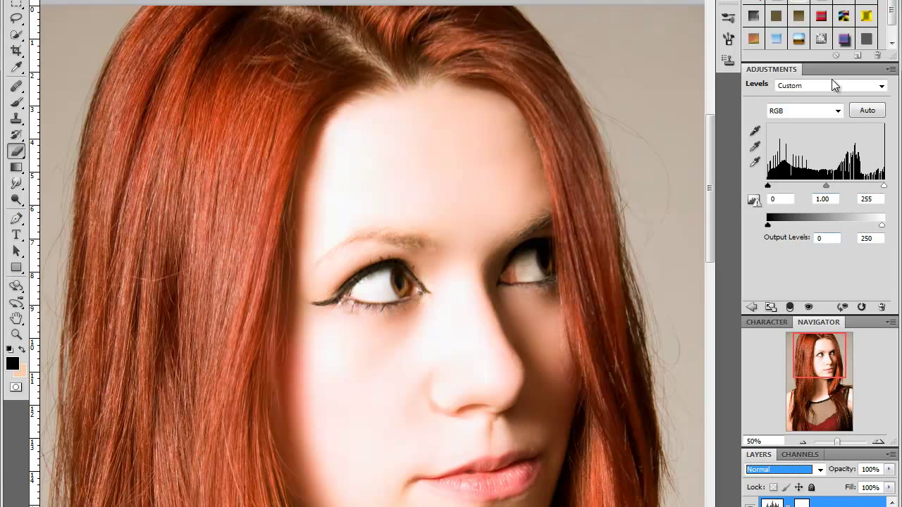
pyautogui.click(833, 85)
pyautogui.click(823, 86)
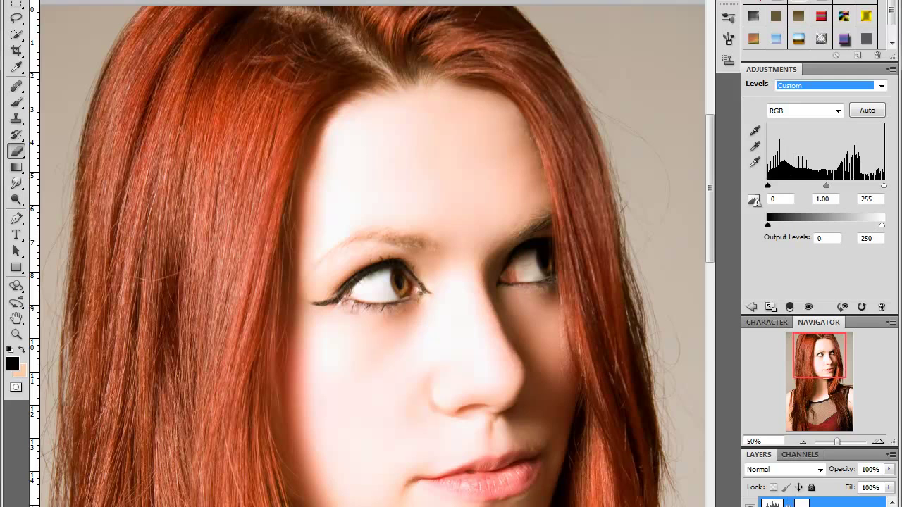
pyautogui.moveTo(796, 450); pyautogui.dragTo(795, 490)
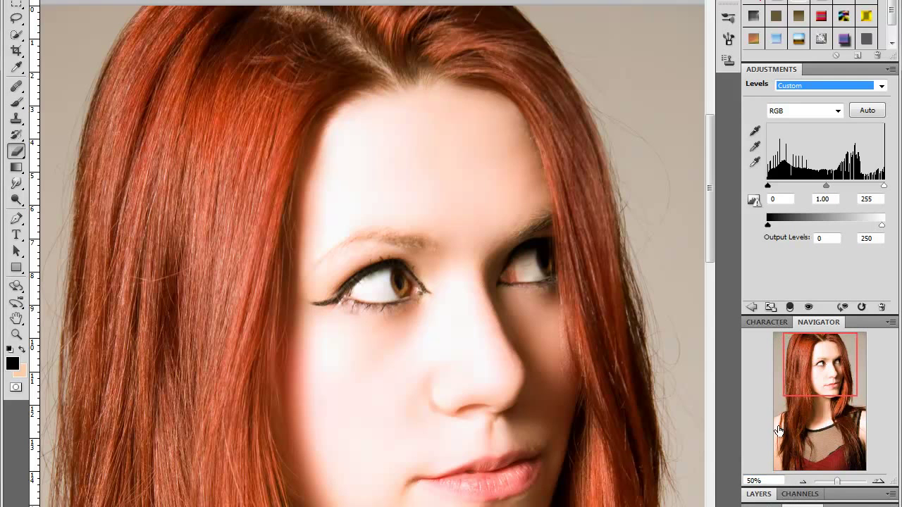
pyautogui.click(757, 495)
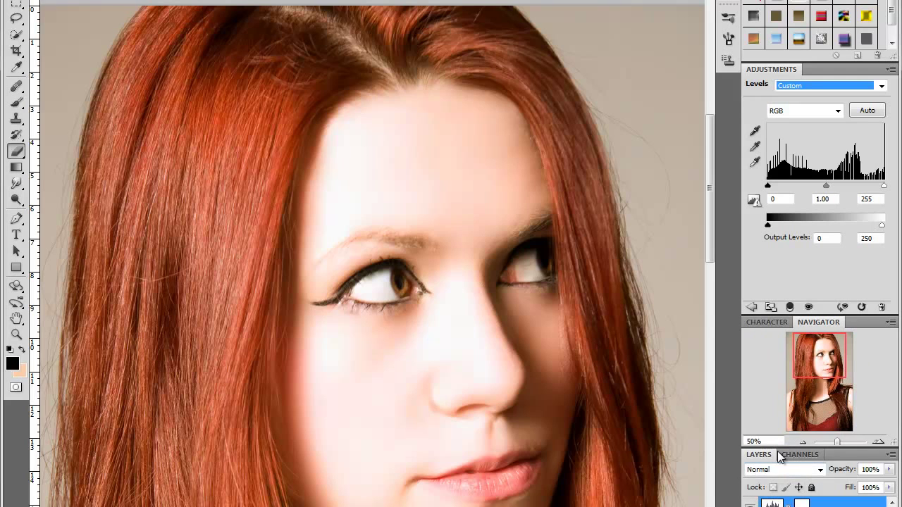
pyautogui.moveTo(798, 445); pyautogui.dragTo(799, 396)
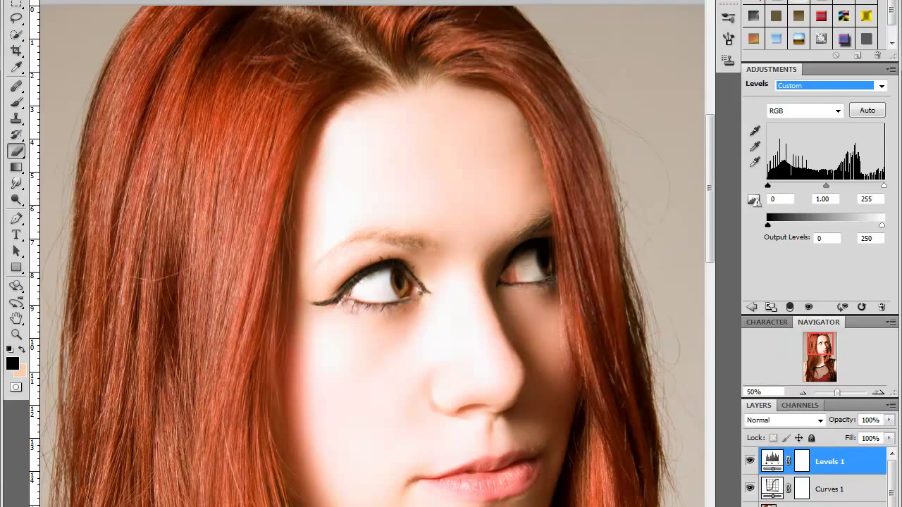
# Step: Add Hue/Saturation 1 at Hue +5, Saturation +3, Lightness -3, targeting the layer, not its mask
pyautogui.click(810, 504)
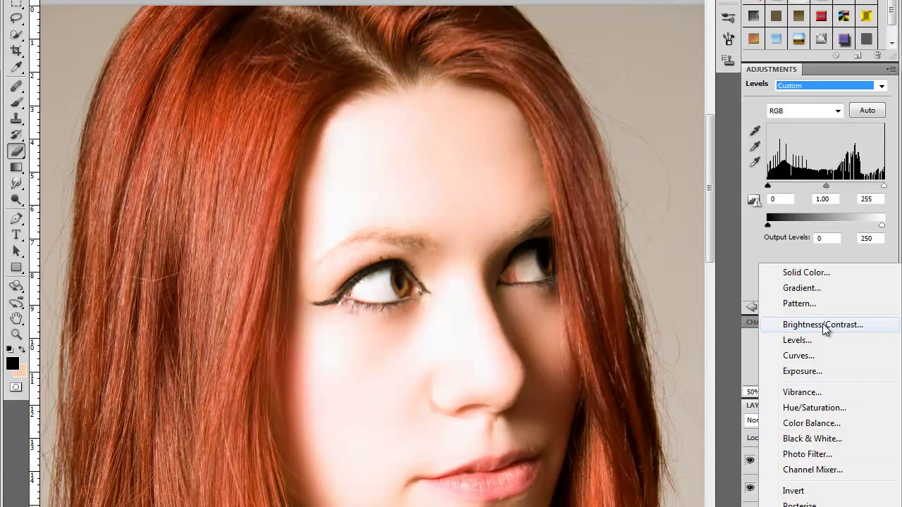
pyautogui.click(817, 407)
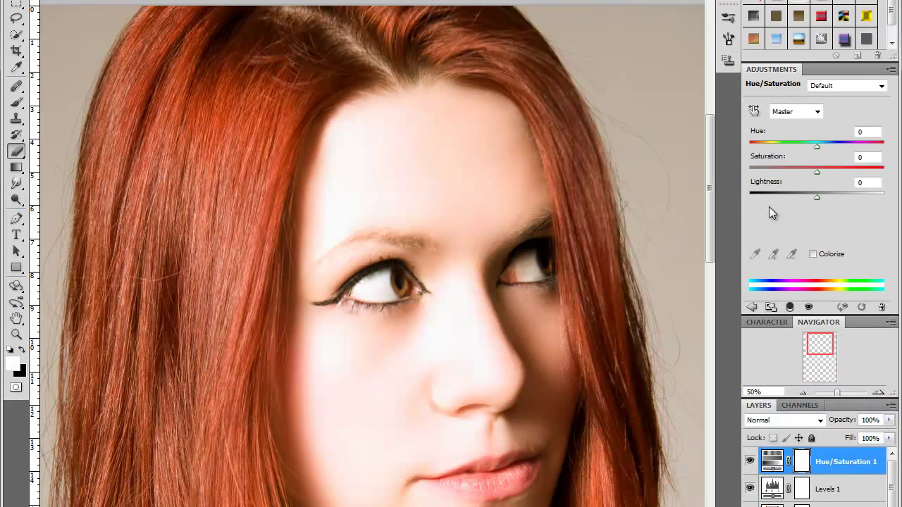
pyautogui.moveTo(816, 150)
pyautogui.mouseDown()
pyautogui.moveTo(825, 153)
pyautogui.moveTo(815, 148)
pyautogui.moveTo(813, 171)
pyautogui.moveTo(822, 175)
pyautogui.moveTo(813, 173)
pyautogui.moveTo(810, 199)
pyautogui.moveTo(824, 200)
pyautogui.moveTo(815, 199)
pyautogui.mouseUp()
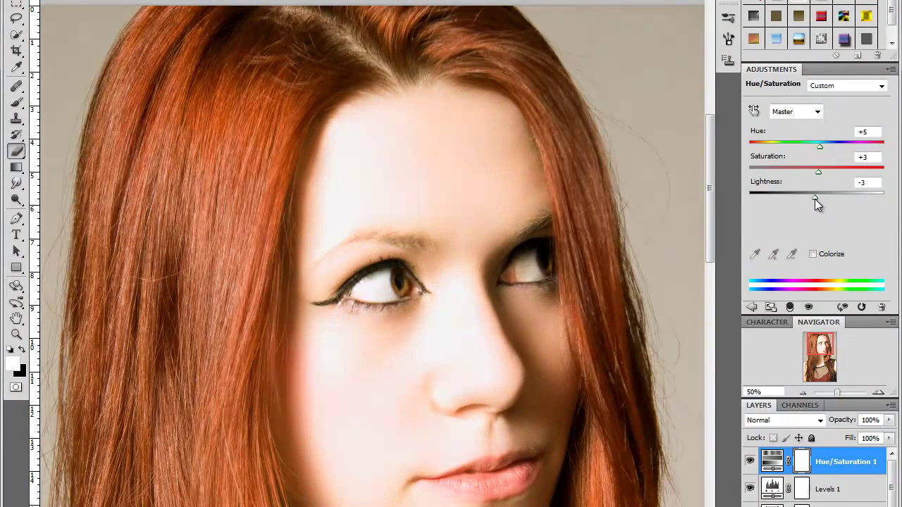
pyautogui.scroll(-2, 844, 471)
pyautogui.scroll(2, 843, 472)
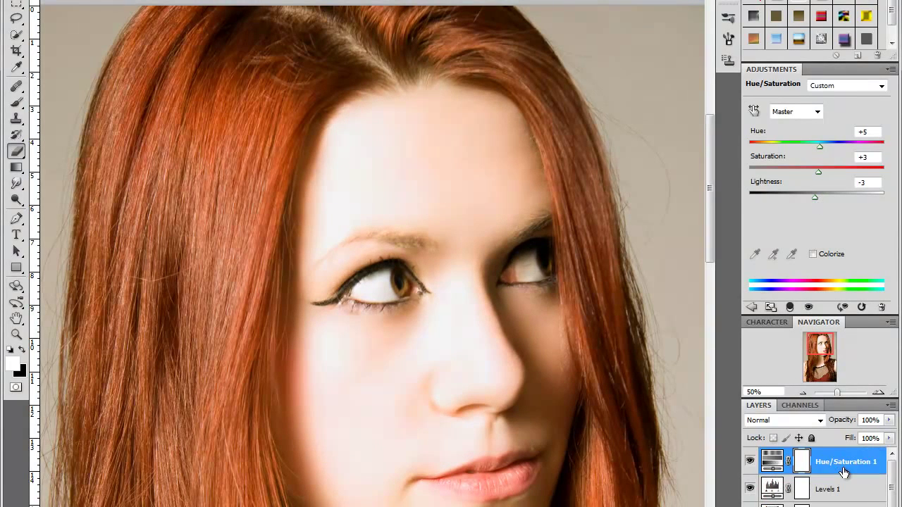
pyautogui.click(843, 472)
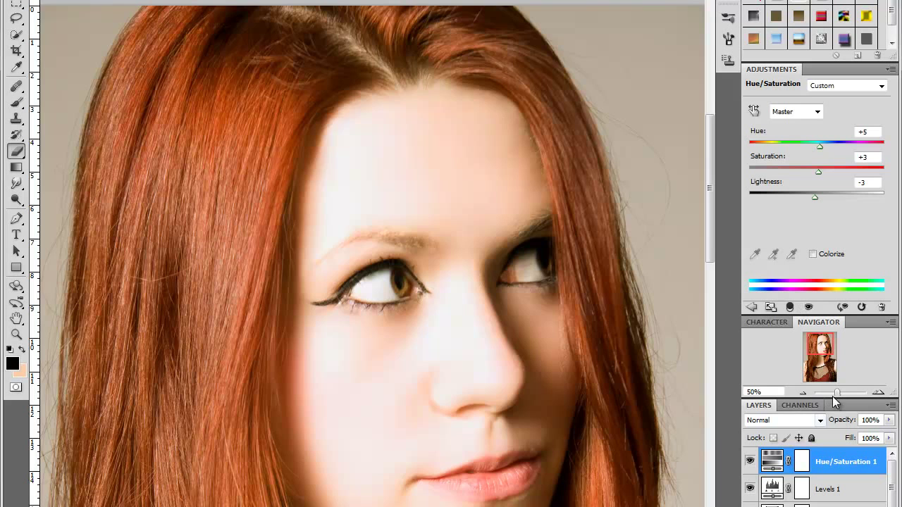
# Step: Zoom out with the Navigator, then zoom to 100% on the right-hand hair edge
pyautogui.click(805, 392)
pyautogui.moveTo(713, 141)
pyautogui.mouseDown()
pyautogui.moveTo(706, 174)
pyautogui.moveTo(703, 138)
pyautogui.mouseUp()
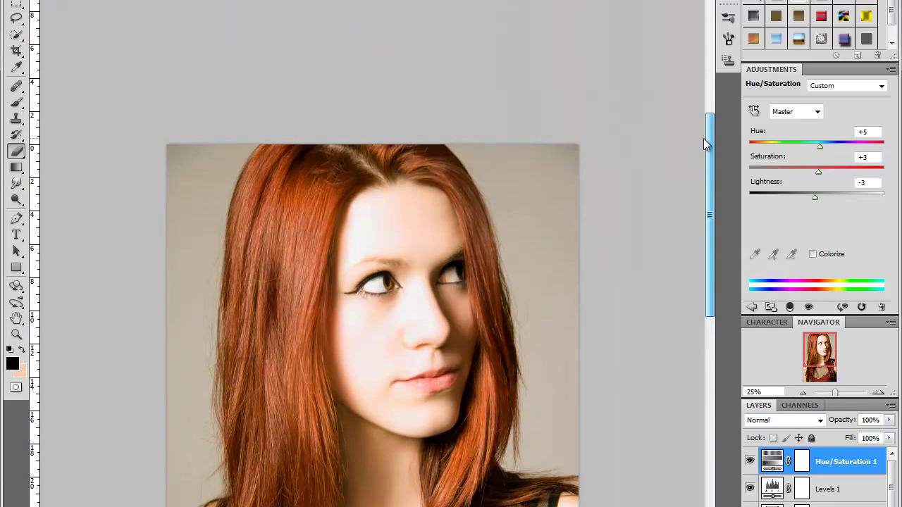
pyautogui.click(881, 395)
pyautogui.click(881, 394)
pyautogui.click(881, 395)
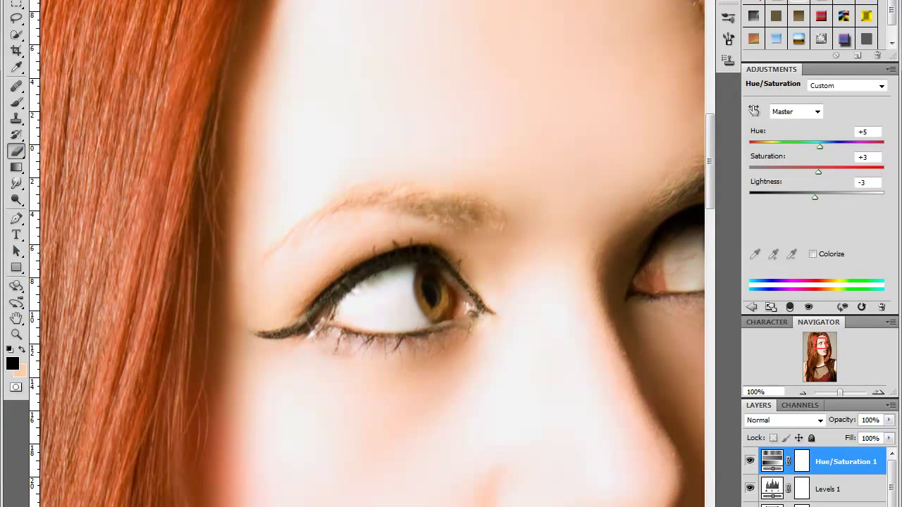
pyautogui.hscroll(5, 442, 205)
pyautogui.hscroll(5, 443, 204)
pyautogui.scroll(2, 443, 204)
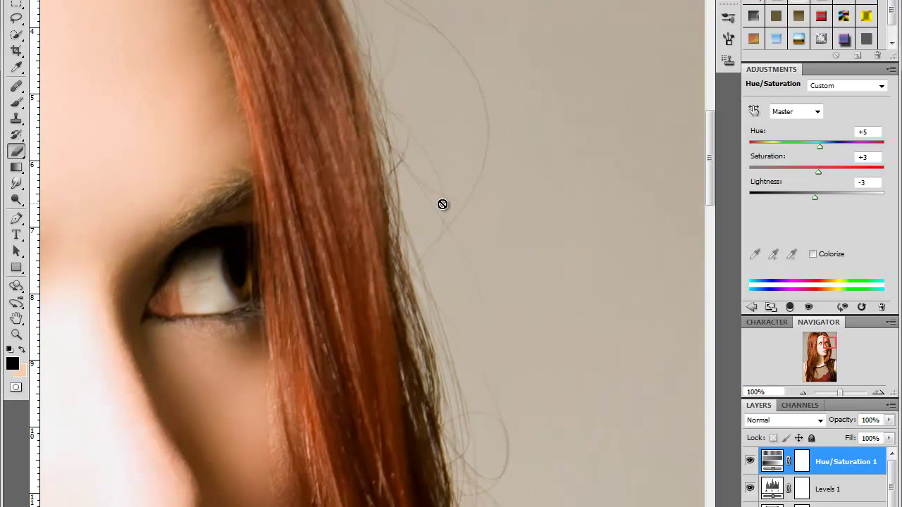
pyautogui.scroll(2, 442, 204)
pyautogui.scroll(2, 443, 204)
pyautogui.scroll(1, 442, 205)
pyautogui.scroll(1, 443, 205)
pyautogui.scroll(1, 442, 204)
pyautogui.scroll(-1, 443, 204)
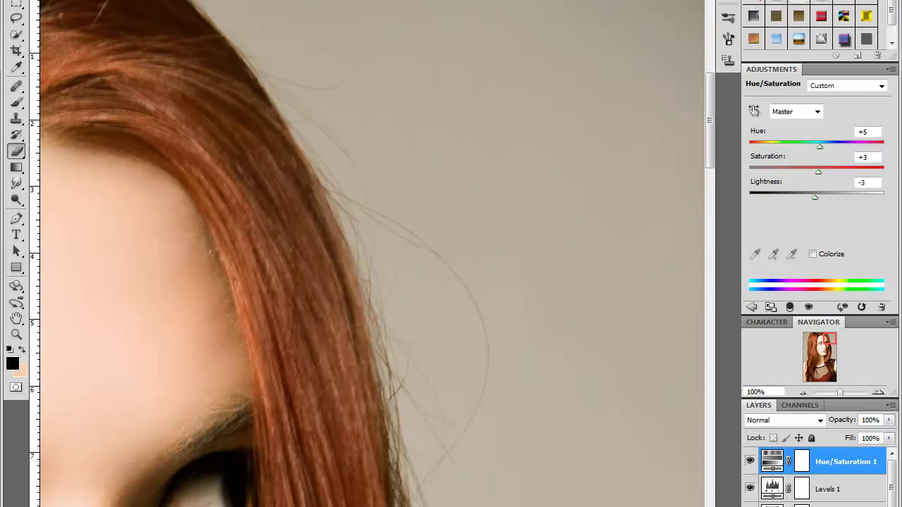
# Step: Create a new Layer 3 and stamp a merged copy of the visible image onto it
pyautogui.hotkey('ctrl', 'shift', 'alt', 'n')
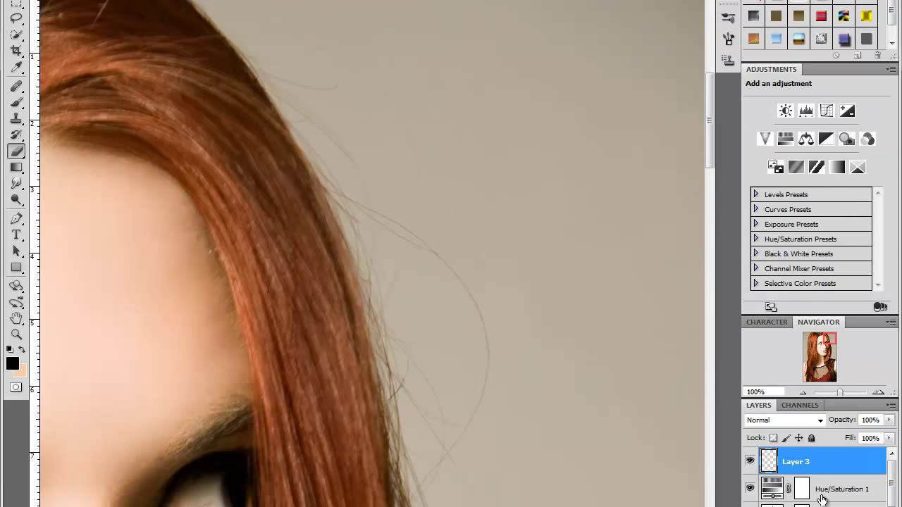
pyautogui.hotkey('alt', 'i')
pyautogui.press('y')
pyautogui.press('Return')
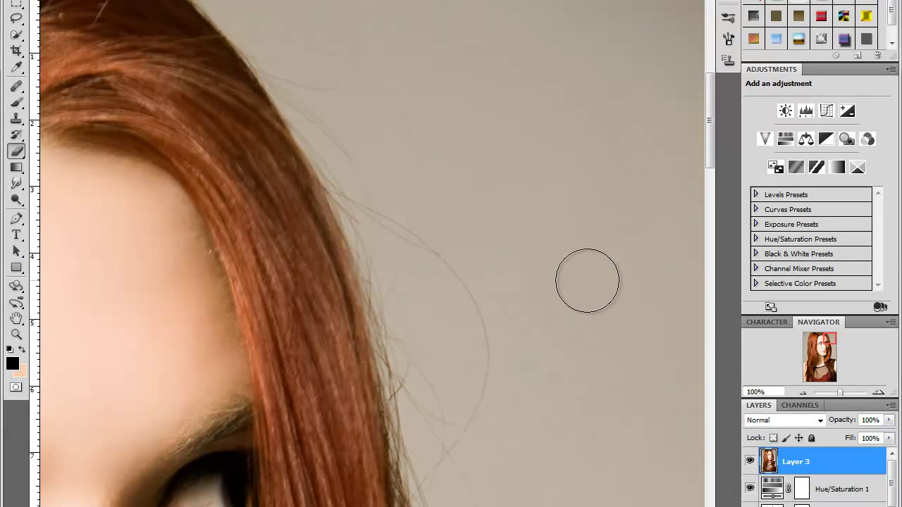
# Step: With the Clone Stamp tool, clone away the stray hair strands on the background beside her hair
pyautogui.moveTo(16, 150); pyautogui.dragTo(51, 155)
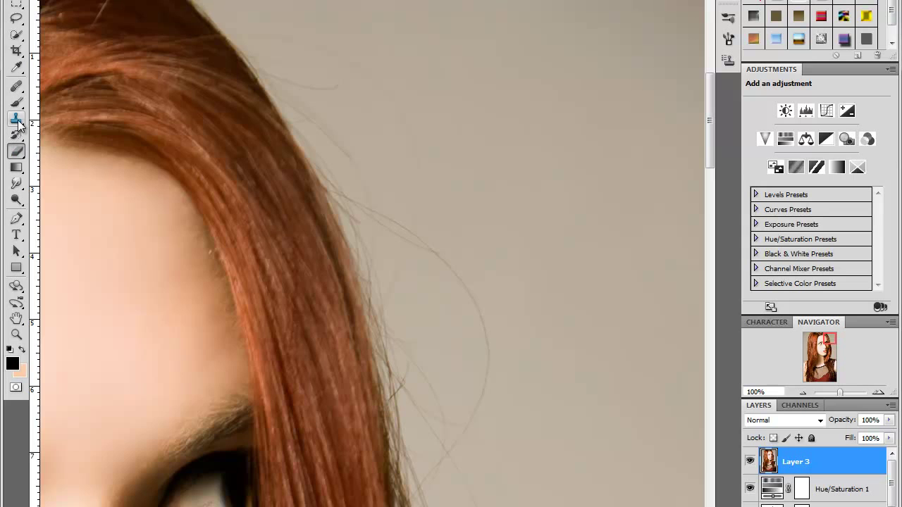
pyautogui.moveTo(16, 119); pyautogui.dragTo(51, 125)
pyautogui.click(50, 121)
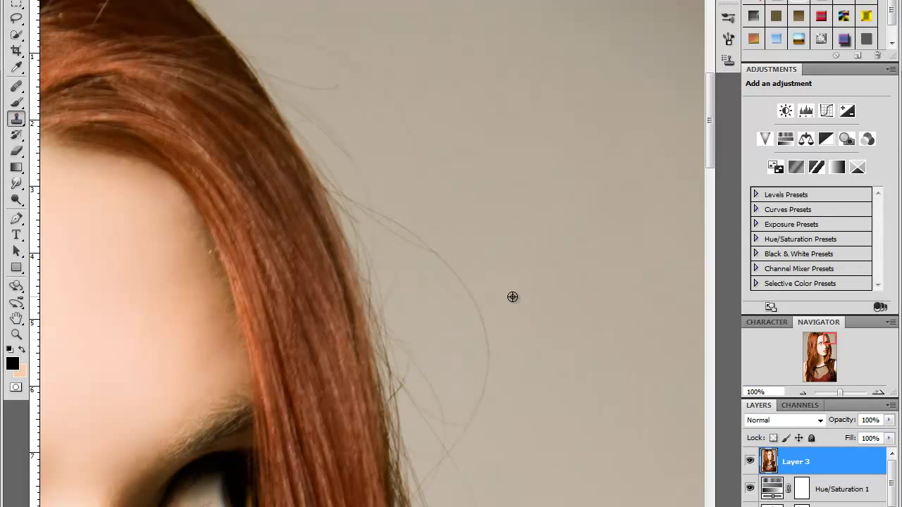
pyautogui.moveTo(488, 361); pyautogui.dragTo(464, 283)
pyautogui.moveTo(491, 387)
pyautogui.mouseDown()
pyautogui.moveTo(477, 439)
pyautogui.moveTo(489, 432)
pyautogui.mouseUp()
pyautogui.moveTo(454, 457)
pyautogui.mouseDown()
pyautogui.moveTo(457, 480)
pyautogui.moveTo(451, 399)
pyautogui.mouseUp()
pyautogui.moveTo(422, 240)
pyautogui.mouseDown()
pyautogui.moveTo(418, 221)
pyautogui.moveTo(473, 262)
pyautogui.mouseUp()
# Step: Resample nearby background and clone out the stray hairs near the top of the head
pyautogui.moveTo(393, 228); pyautogui.dragTo(427, 238)
pyautogui.scroll(1, 420, 172)
pyautogui.scroll(2, 431, 176)
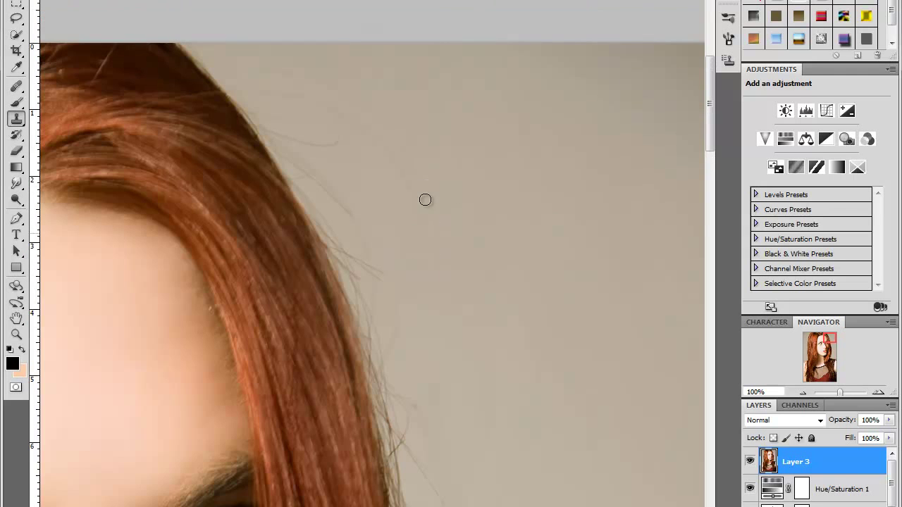
pyautogui.scroll(3, 425, 199)
pyautogui.moveTo(420, 301); pyautogui.dragTo(409, 251)
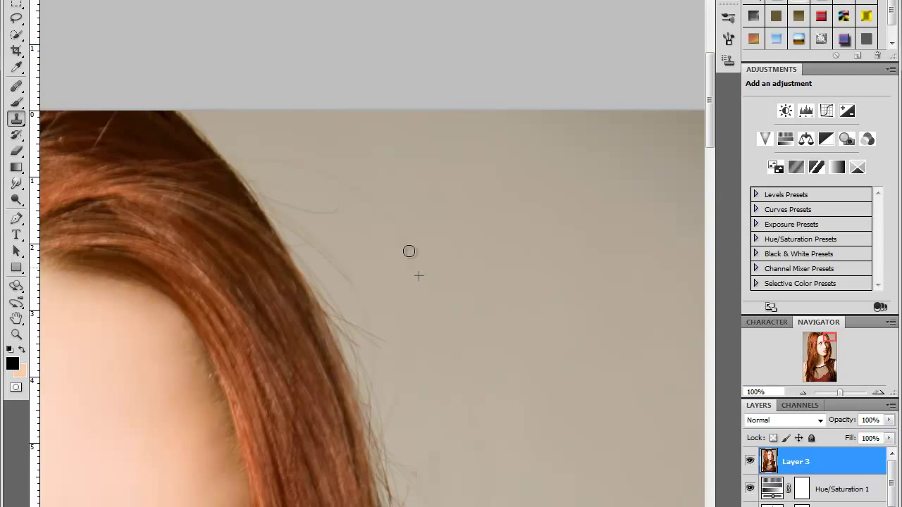
pyautogui.keyDown('alt'); pyautogui.click(366, 185); pyautogui.keyUp('alt')
pyautogui.click(328, 174)
pyautogui.scroll(-5, 460, 314)
pyautogui.scroll(-2, 461, 305)
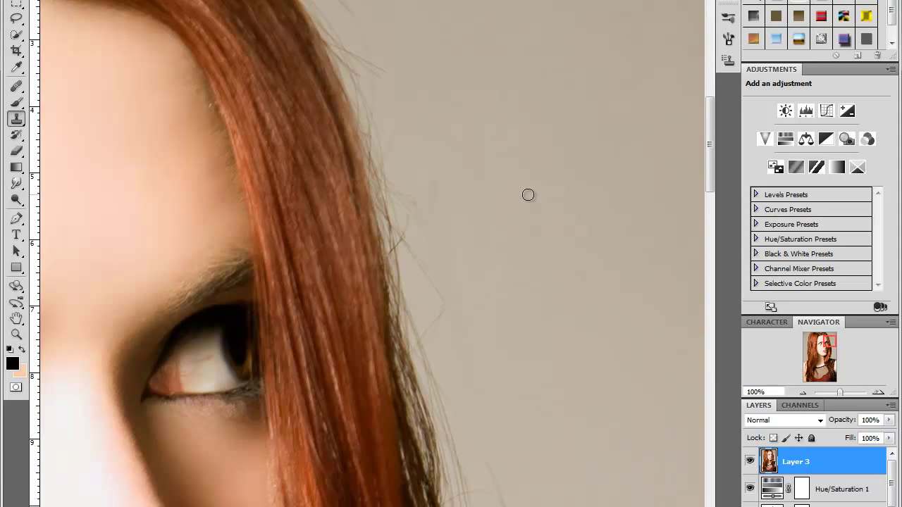
# Step: Adjust the clone brush size and repaint background over the stray hairs, redoing one stroke
pyautogui.rightClick(528, 194)
pyautogui.rightClick(549, 173)
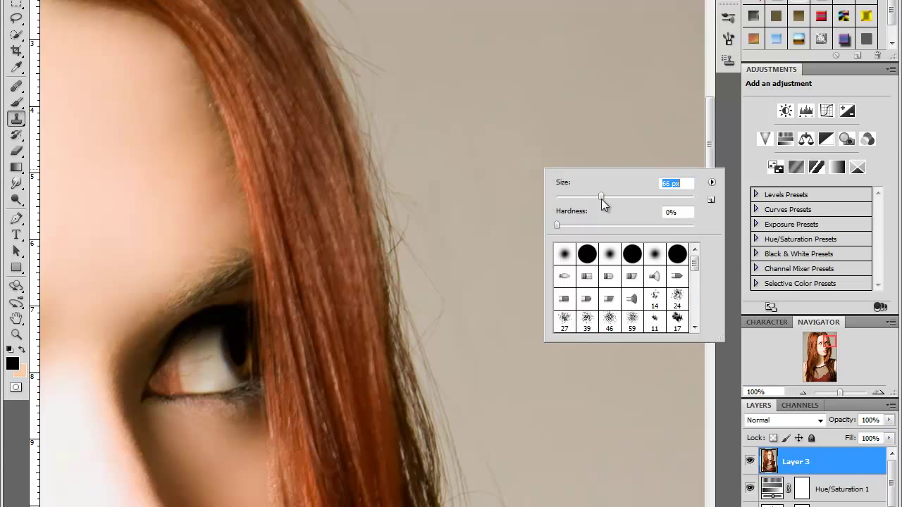
pyautogui.press('Return')
pyautogui.moveTo(505, 300)
pyautogui.mouseDown()
pyautogui.moveTo(440, 271)
pyautogui.moveTo(430, 206)
pyautogui.moveTo(403, 298)
pyautogui.moveTo(409, 242)
pyautogui.mouseUp()
pyautogui.hotkey('ctrl', 'z')
pyautogui.moveTo(425, 204)
pyautogui.mouseDown()
pyautogui.moveTo(457, 331)
pyautogui.moveTo(417, 169)
pyautogui.mouseUp()
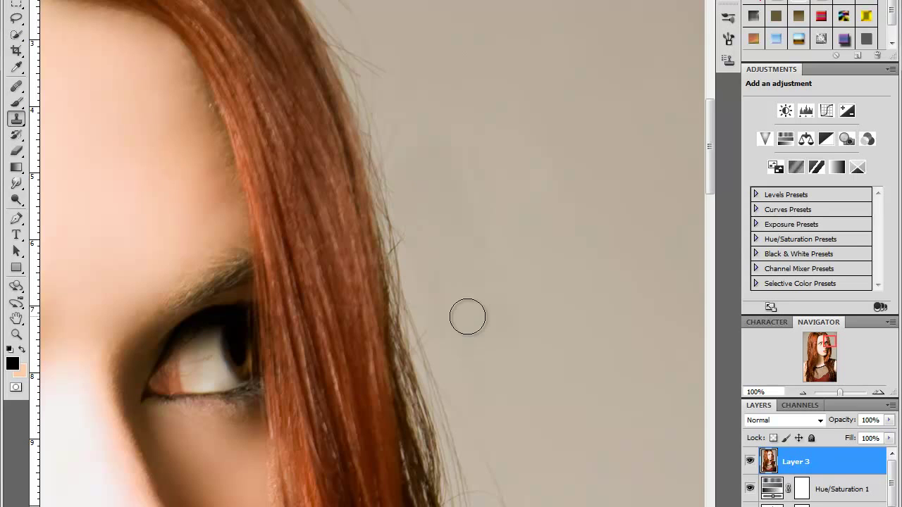
# Step: Clone out the stray hair loops and wisps further down the outer hair edge
pyautogui.scroll(-3, 467, 318)
pyautogui.scroll(-3, 472, 345)
pyautogui.scroll(-3, 529, 355)
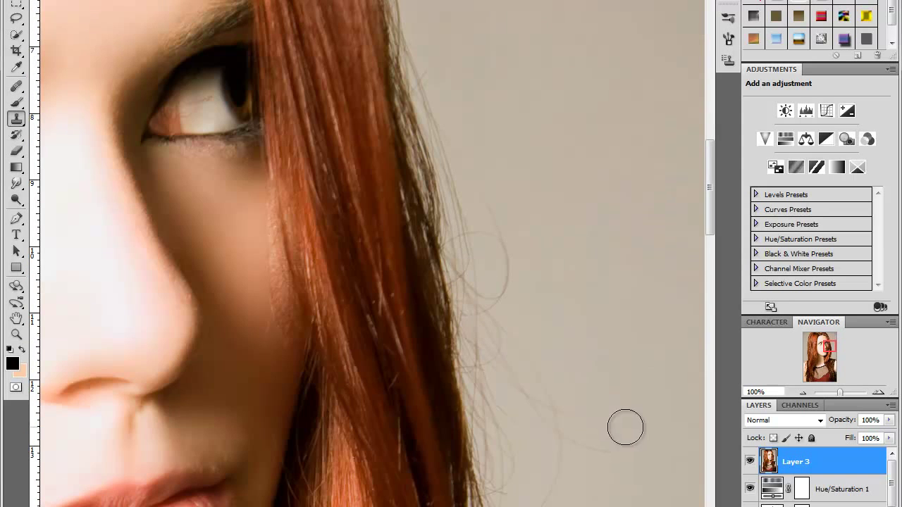
pyautogui.moveTo(572, 441)
pyautogui.mouseDown()
pyautogui.moveTo(482, 127)
pyautogui.moveTo(454, 84)
pyautogui.moveTo(485, 183)
pyautogui.moveTo(491, 357)
pyautogui.moveTo(511, 367)
pyautogui.mouseUp()
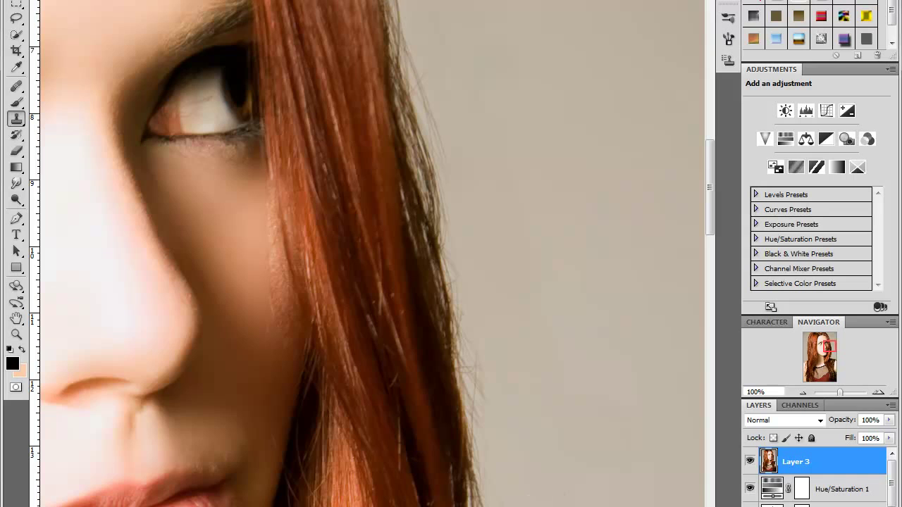
pyautogui.moveTo(476, 240); pyautogui.dragTo(474, 395)
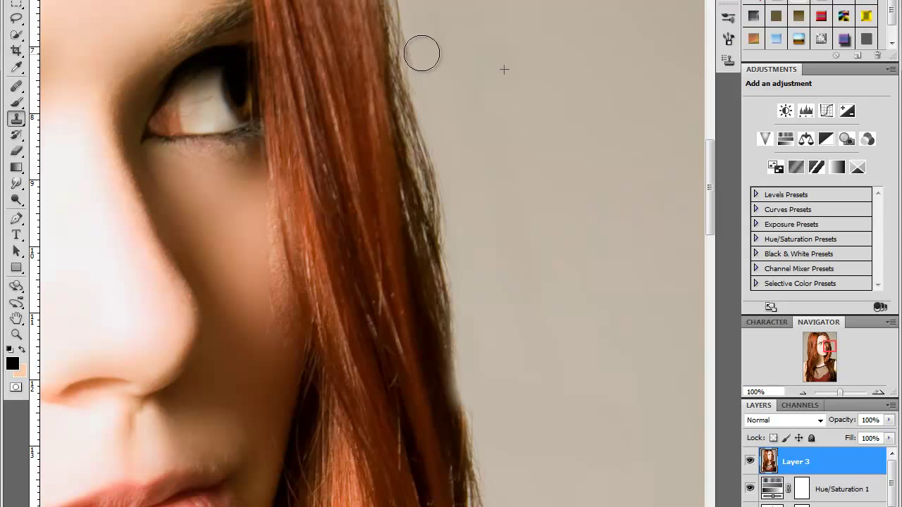
pyautogui.scroll(5, 470, 129)
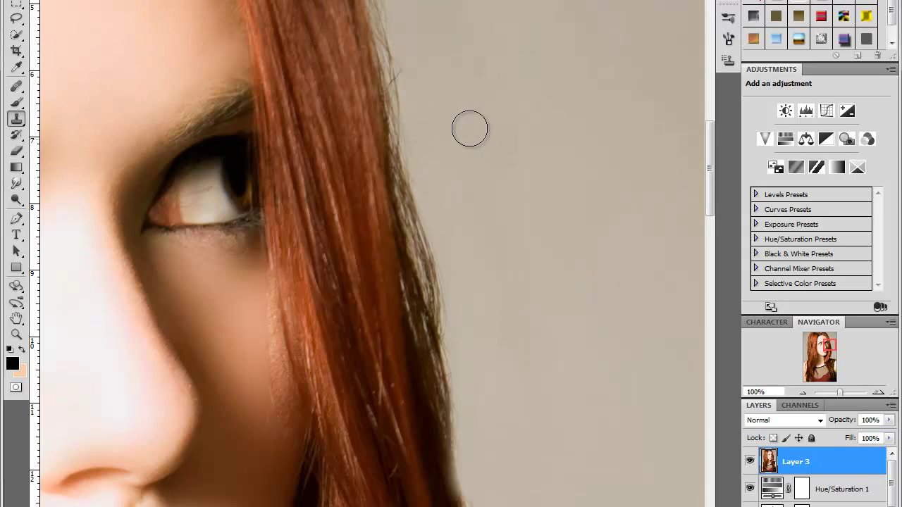
pyautogui.scroll(2, 469, 129)
pyautogui.scroll(2, 465, 141)
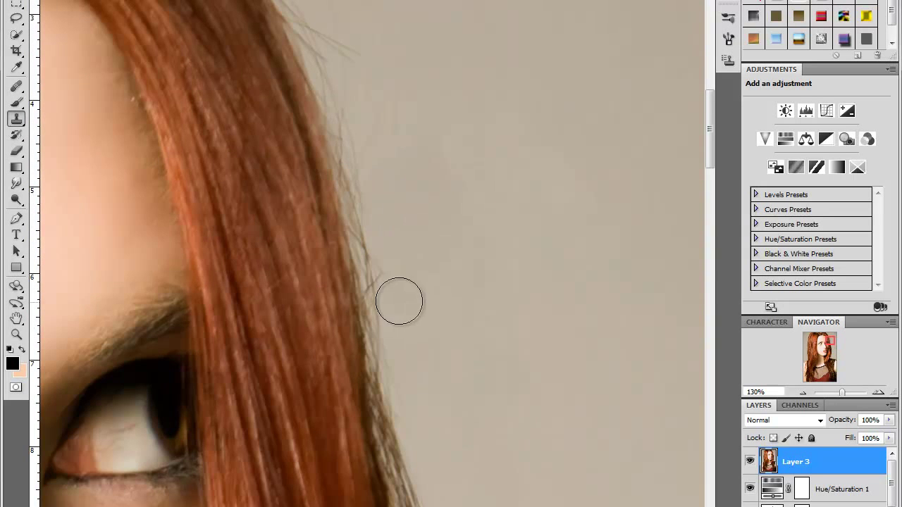
pyautogui.scroll(2, 378, 105)
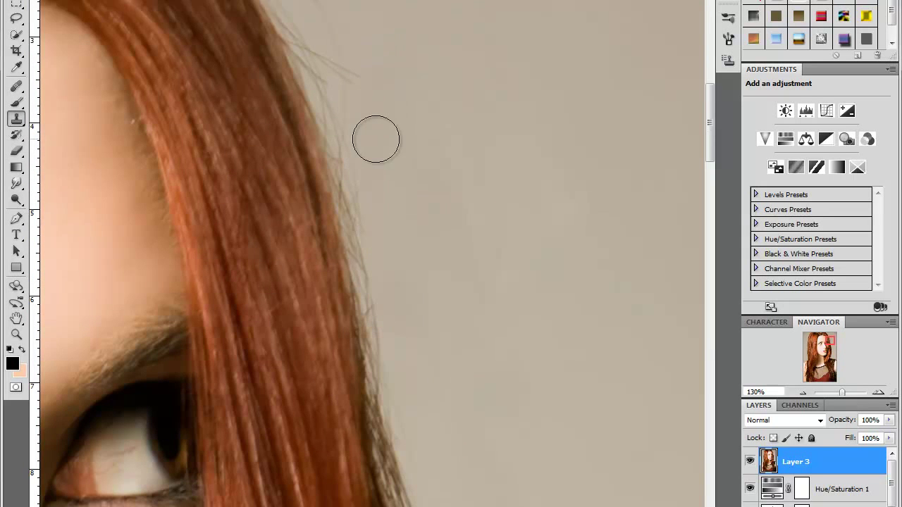
pyautogui.scroll(2, 376, 140)
pyautogui.scroll(2, 376, 143)
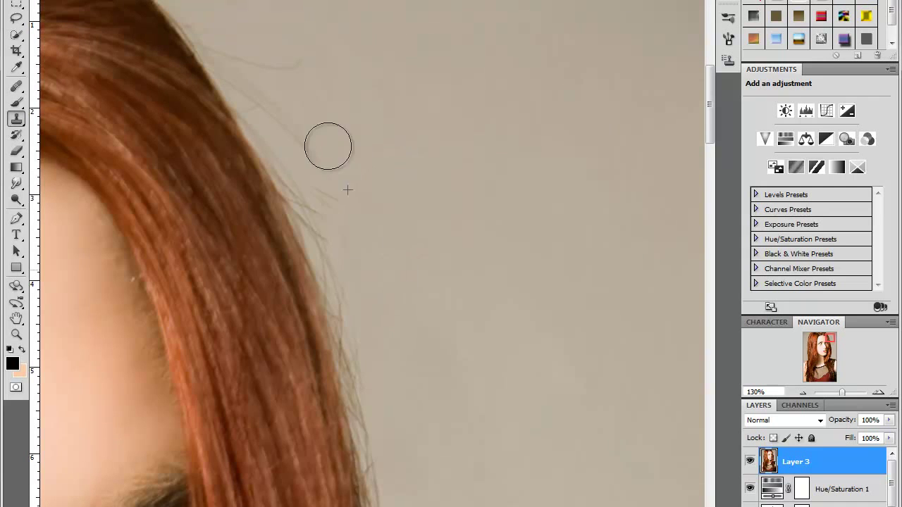
# Step: Clone out the final stray hairs near the top of the head and zoom out to 33.33%
pyautogui.moveTo(302, 91); pyautogui.dragTo(315, 74)
pyautogui.click(805, 394)
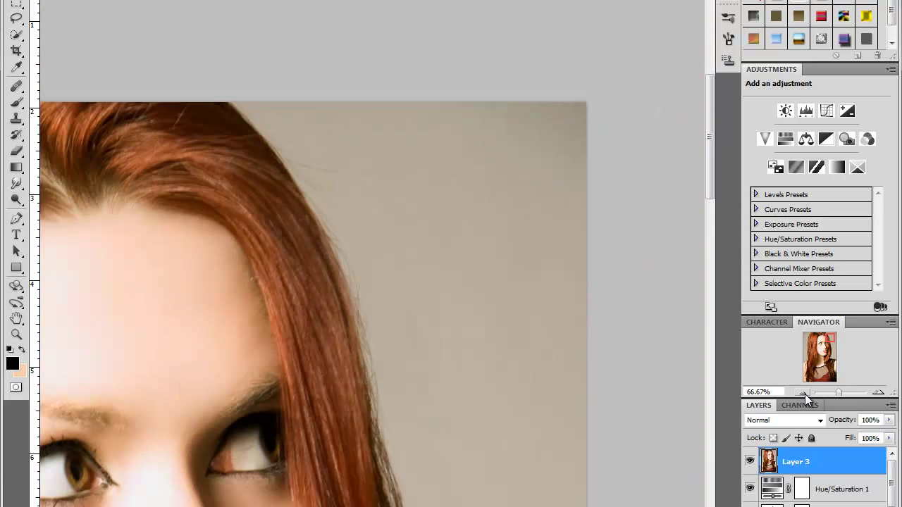
pyautogui.click(804, 394)
pyautogui.moveTo(710, 189); pyautogui.dragTo(707, 238)
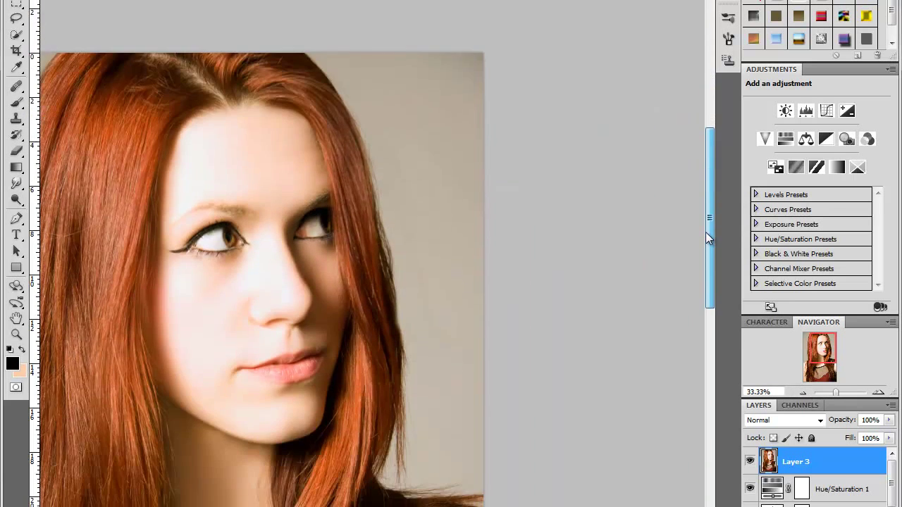
# Step: Toggle Layer 3's visibility to compare the retouch with the original, leaving it visible
pyautogui.click(750, 462)
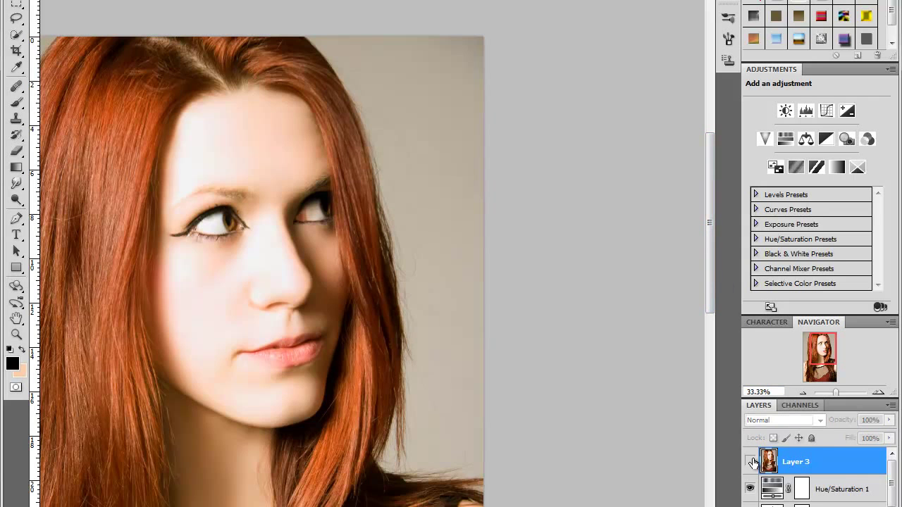
pyautogui.click(750, 462)
pyautogui.click(750, 461)
pyautogui.hscroll(-1, 328, 309)
pyautogui.hscroll(-2, 328, 309)
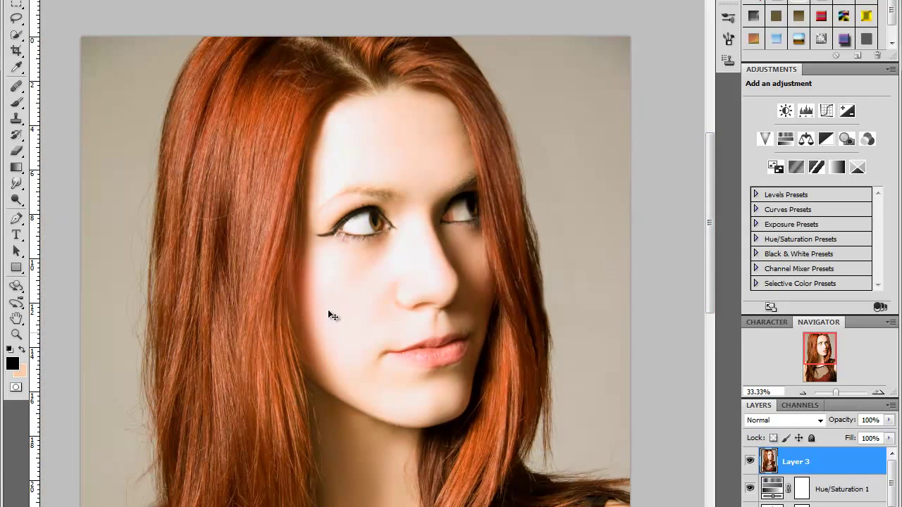
pyautogui.scroll(-2, 332, 243)
pyautogui.scroll(-1, 331, 242)
pyautogui.scroll(-1, 599, 390)
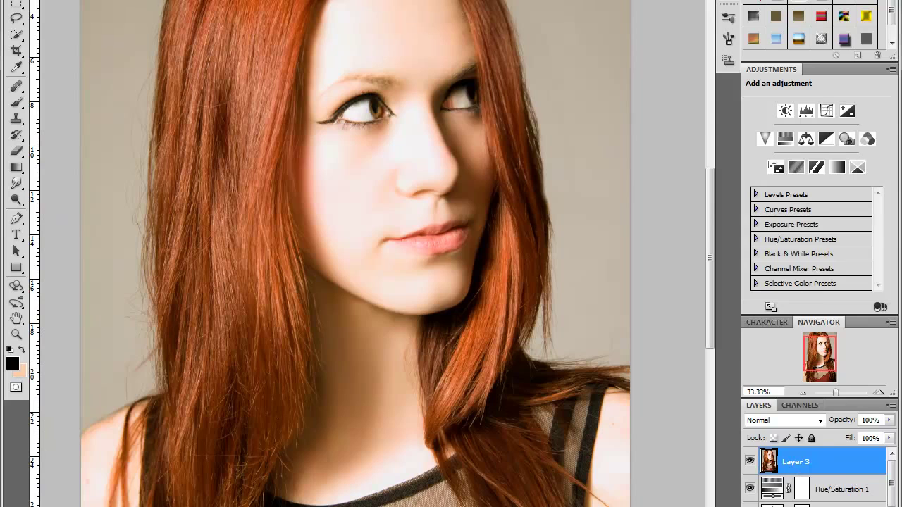
# Step: Add a Gradient Map adjustment layer using the Violet, Orange preset
pyautogui.click(761, 504)
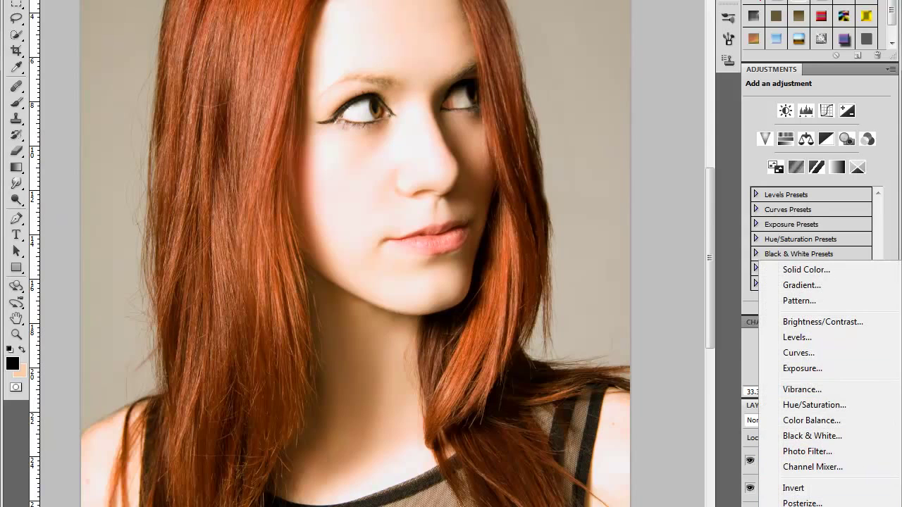
pyautogui.click(810, 504)
pyautogui.click(810, 113)
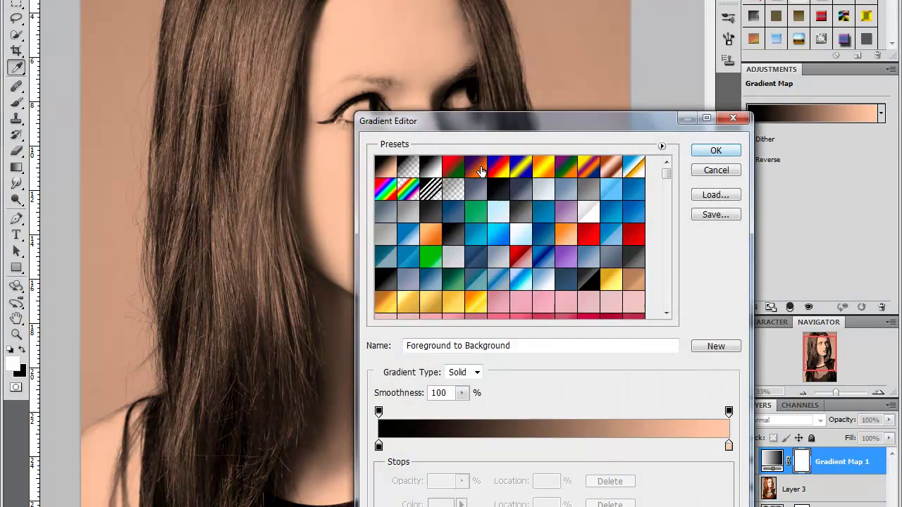
pyautogui.click(478, 170)
pyautogui.click(716, 150)
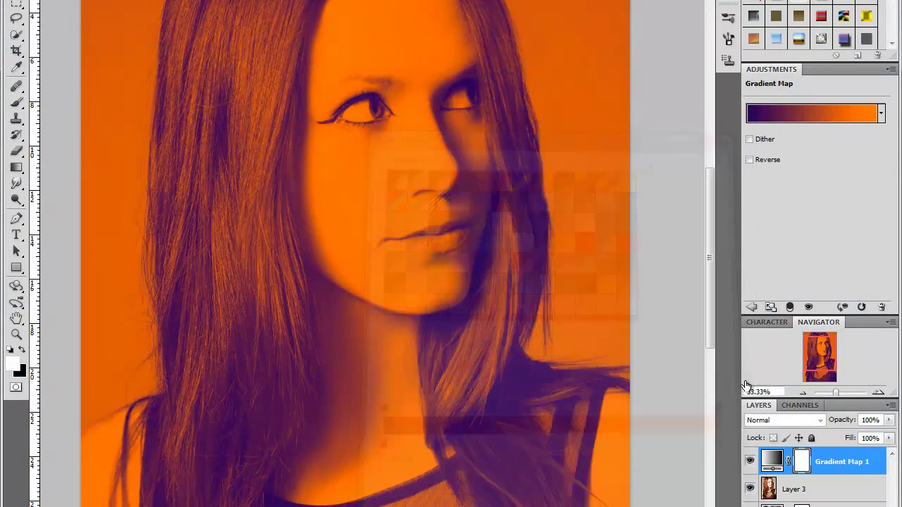
# Step: Try the gradient map's blend modes, from Luminosity through to Divide
pyautogui.click(767, 422)
pyautogui.click(782, 412)
pyautogui.press('Up')
pyautogui.press('Up')
pyautogui.press('Up')
pyautogui.press('Up')
pyautogui.press('Up')
pyautogui.press('Up')
# Step: Set Gradient Map 1 to Vivid Light at 17% opacity, then zoom out to 16.67%
pyautogui.press('Up')
pyautogui.press('Down')
pyautogui.press('Up')
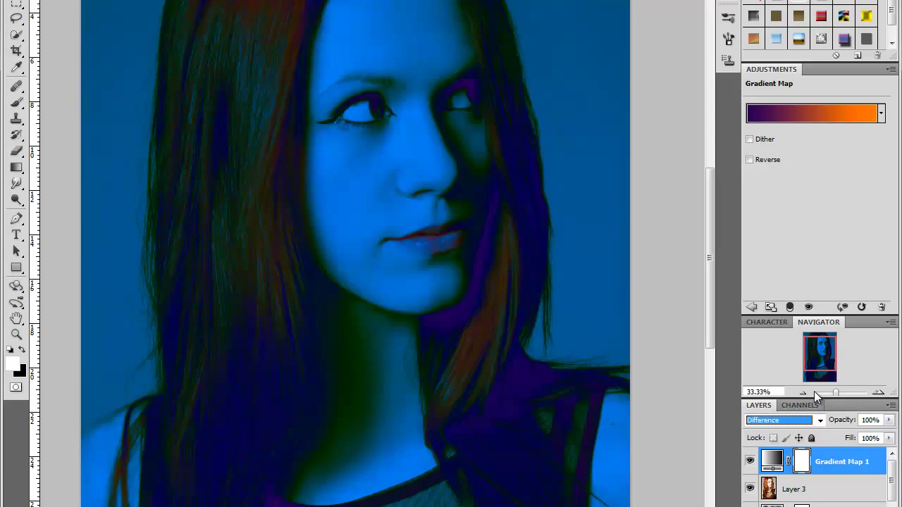
pyautogui.press('Up')
pyautogui.press('Up')
pyautogui.press('Up')
pyautogui.press('Up')
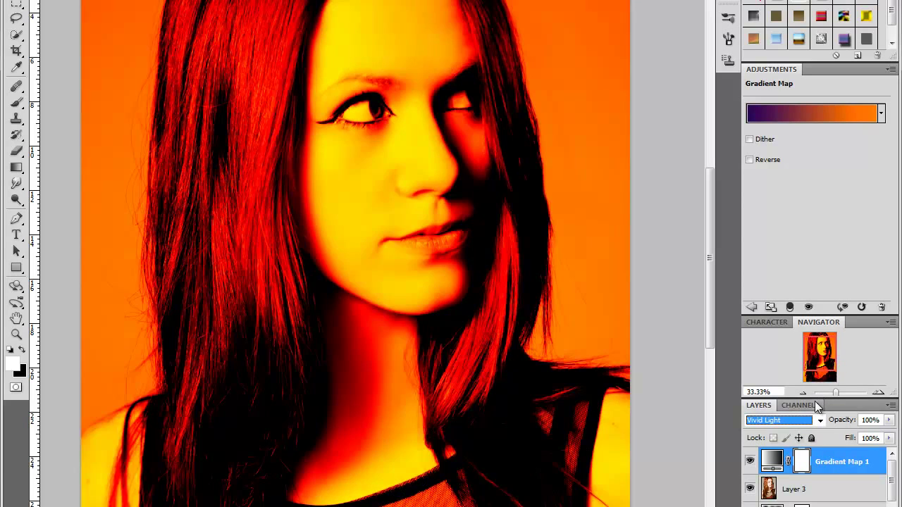
pyautogui.click(889, 420)
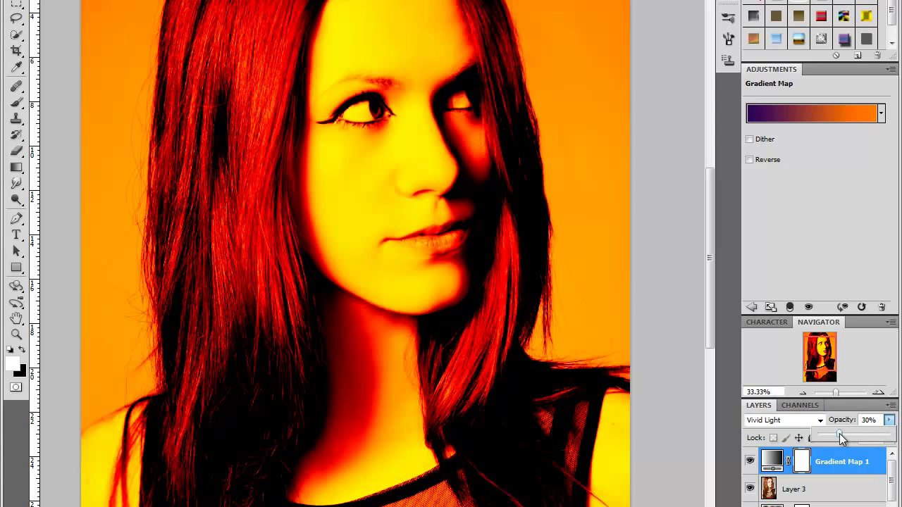
pyautogui.moveTo(831, 431); pyautogui.dragTo(830, 434)
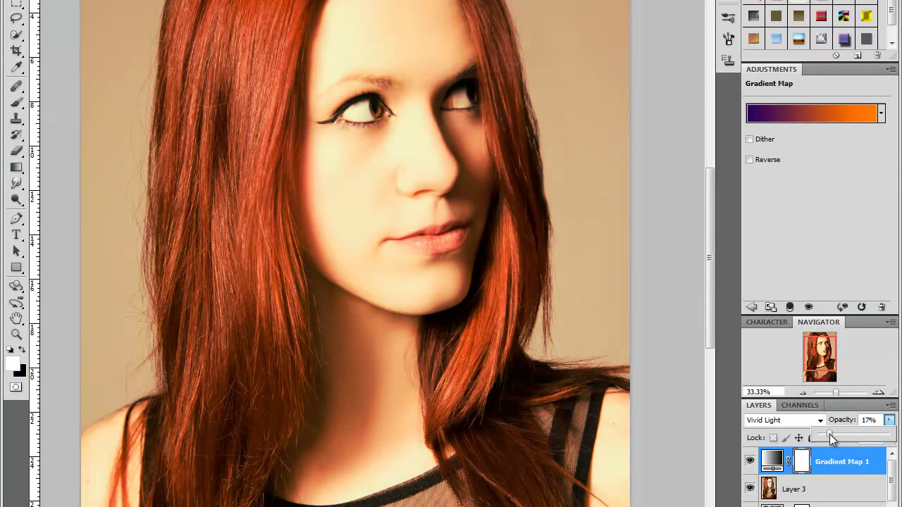
pyautogui.click(782, 420)
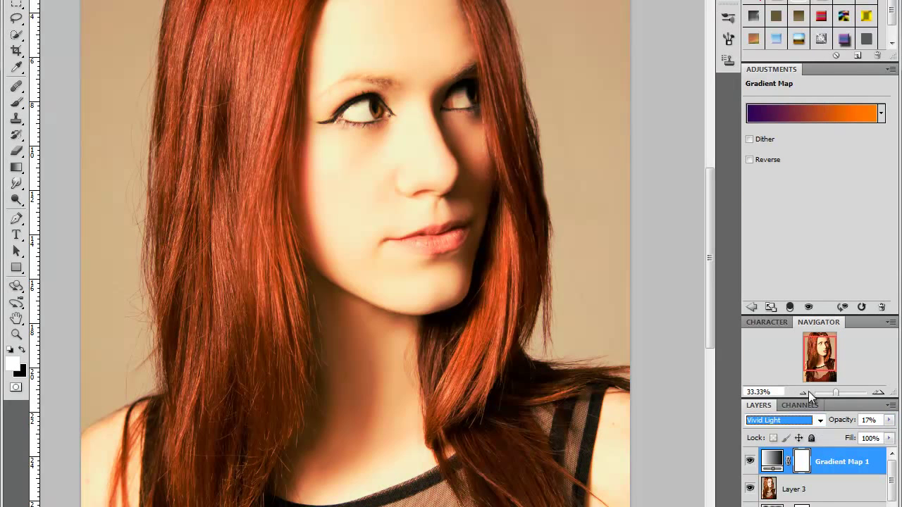
pyautogui.click(804, 392)
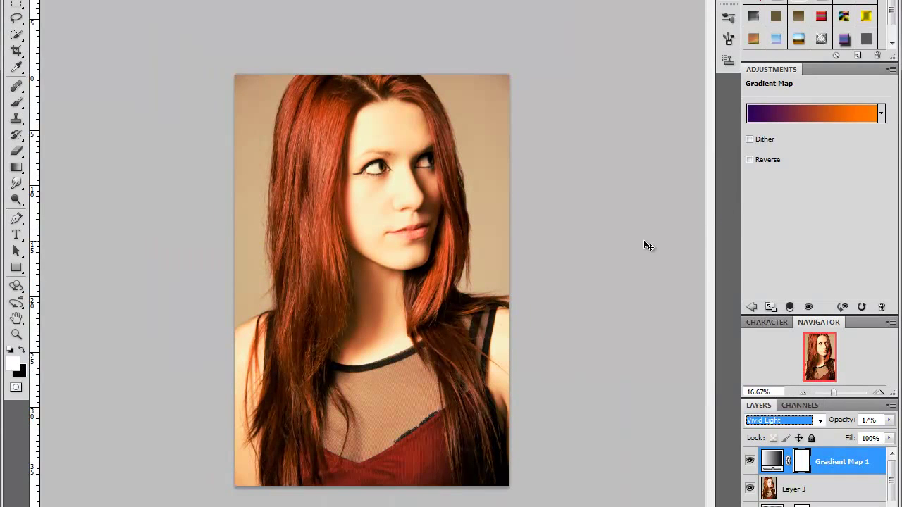
pyautogui.click(471, 193)
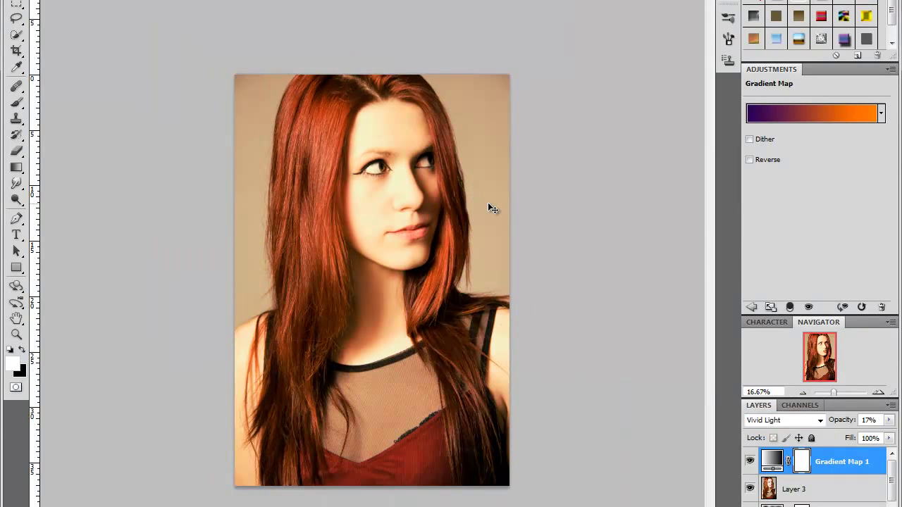
pyautogui.click(878, 393)
pyautogui.click(878, 393)
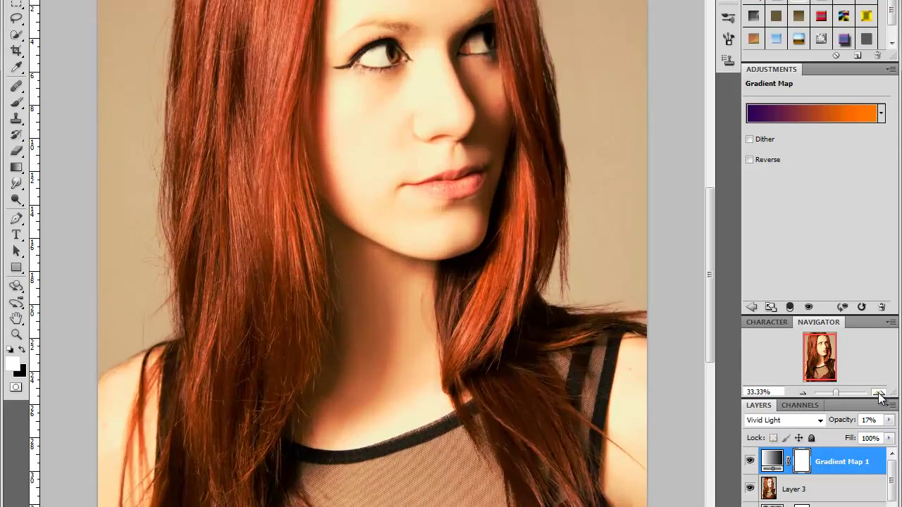
pyautogui.moveTo(712, 253)
pyautogui.mouseDown()
pyautogui.moveTo(711, 159)
pyautogui.moveTo(711, 184)
pyautogui.mouseUp()
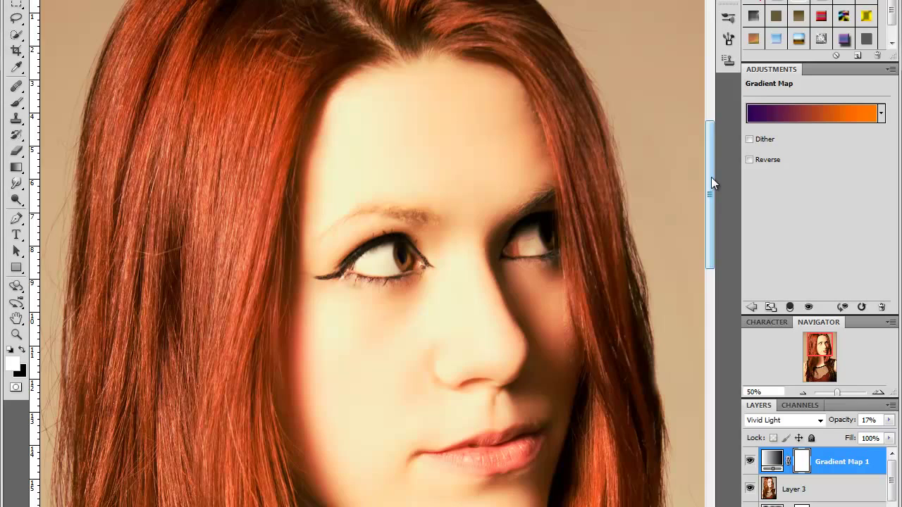
pyautogui.moveTo(711, 176); pyautogui.dragTo(710, 257)
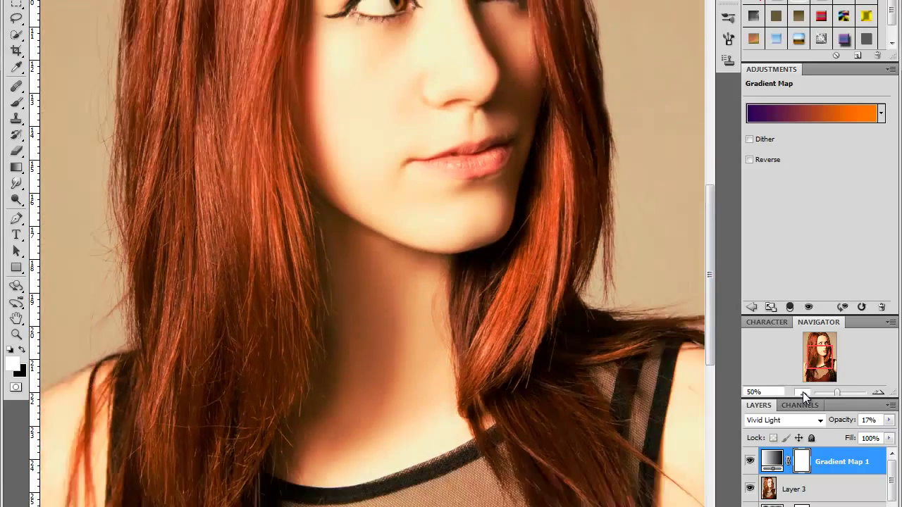
pyautogui.click(803, 392)
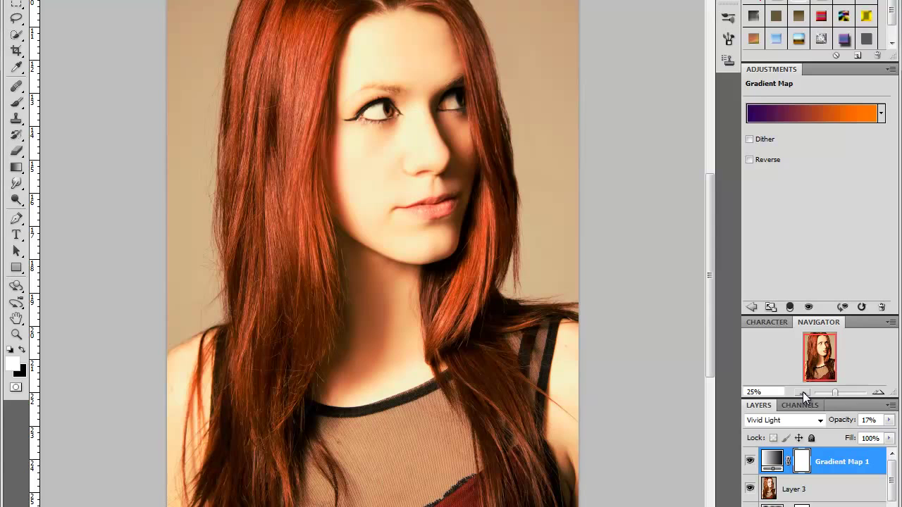